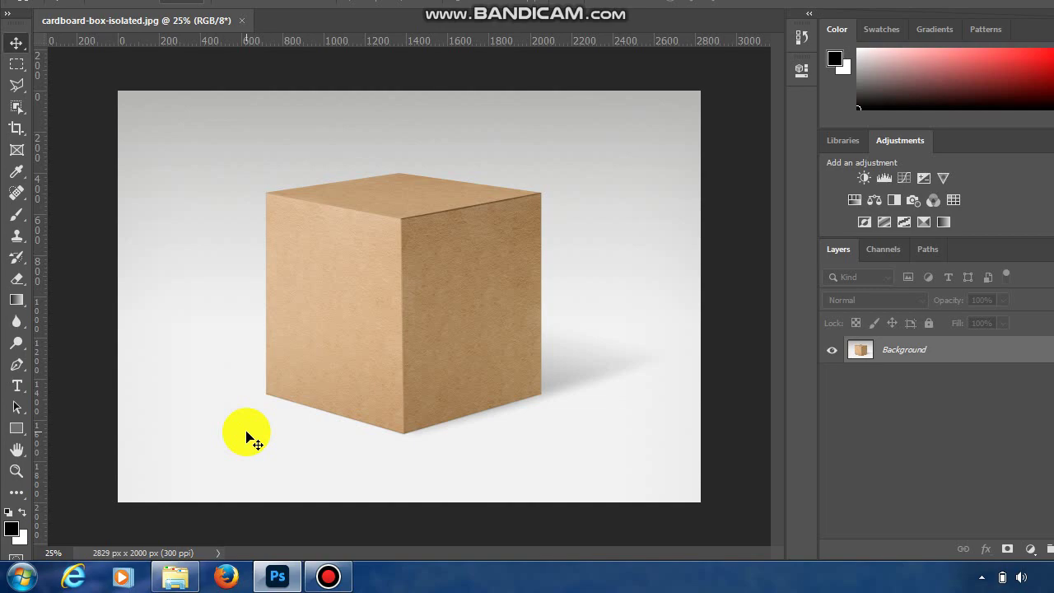
Place the bouquet photo from Downloads onto the box image and rasterize its layer.
{"action": "left_click", "coordinate": [173, 575]}
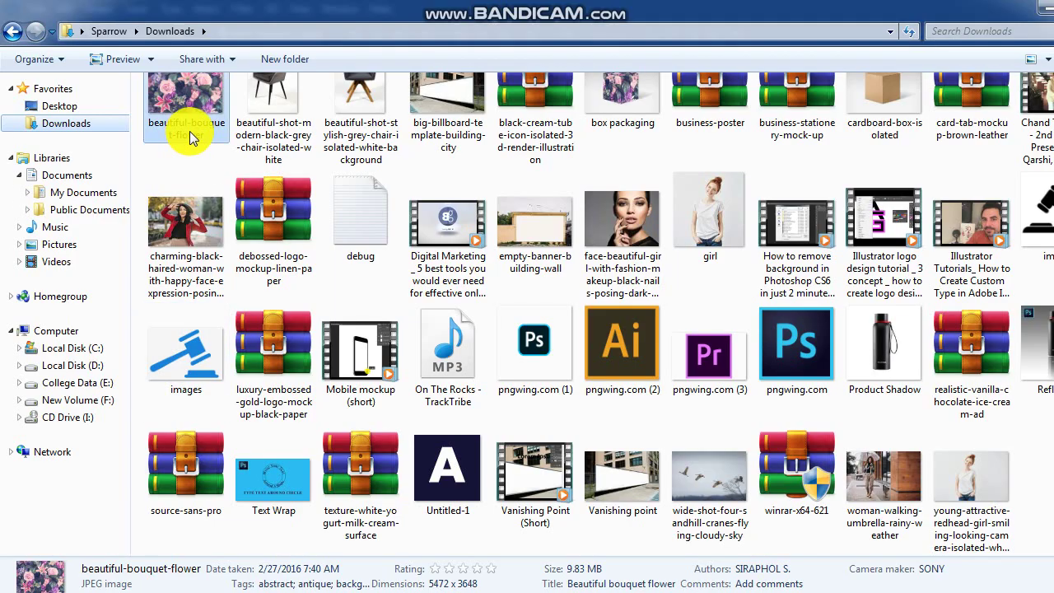
{"action": "left_click_drag", "start_coordinate": [189, 138], "coordinate": [409, 328]}
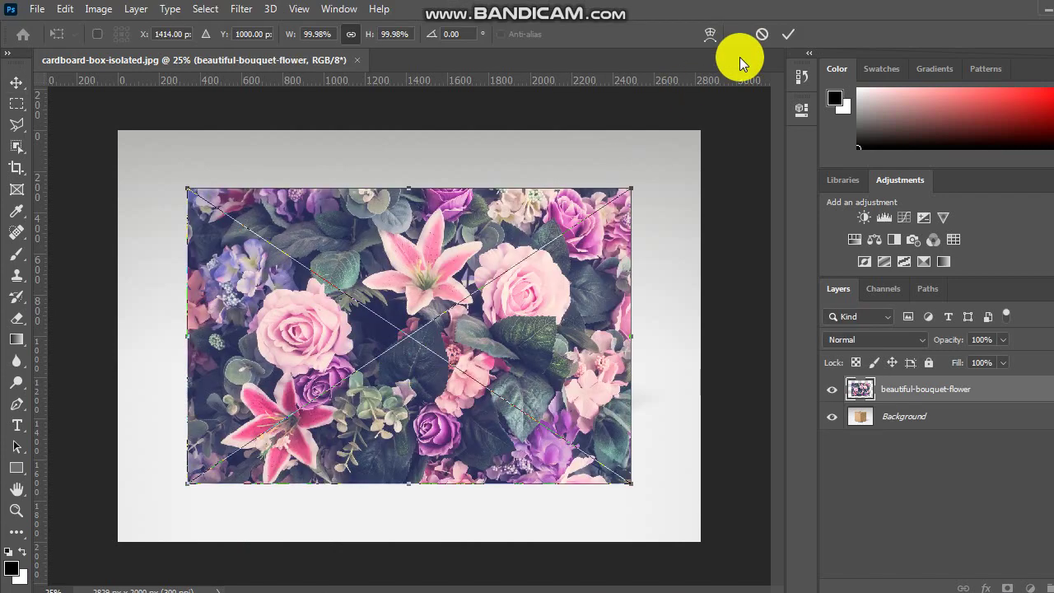
{"action": "left_click", "coordinate": [787, 37]}
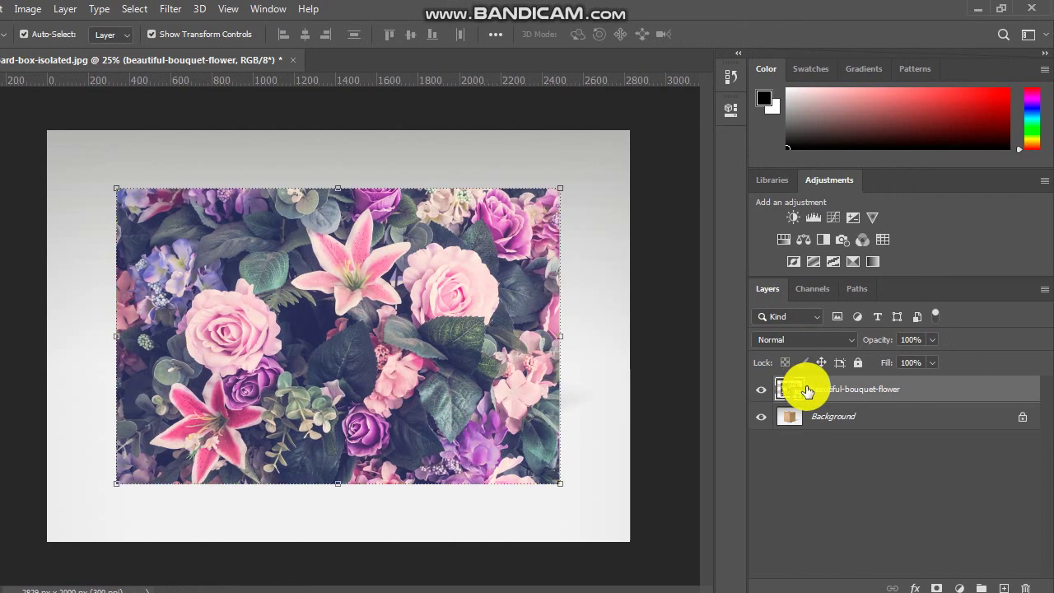
{"action": "right_click", "coordinate": [815, 390]}
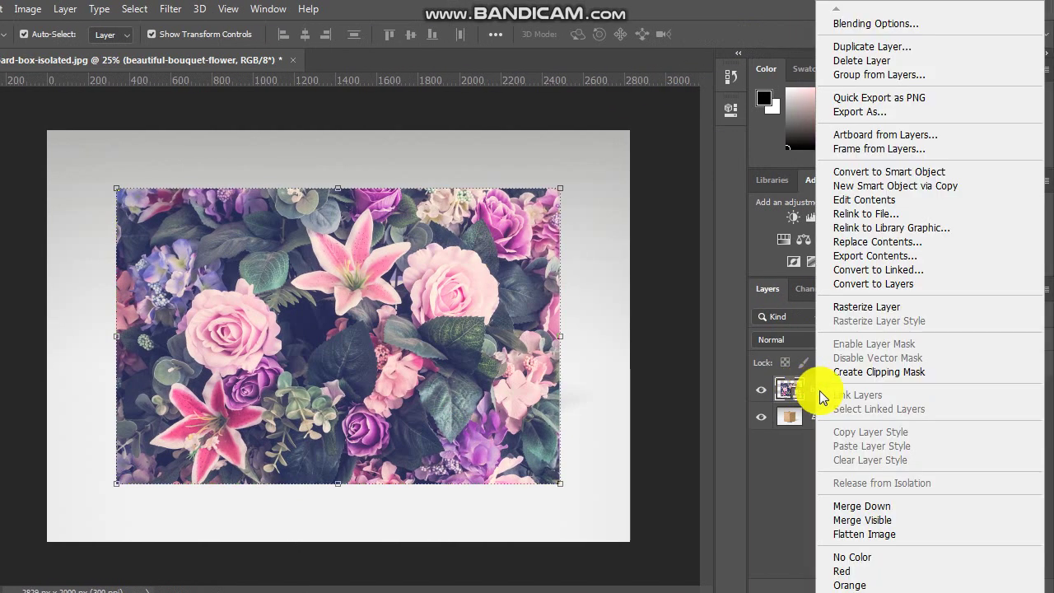
{"action": "left_click", "coordinate": [865, 302]}
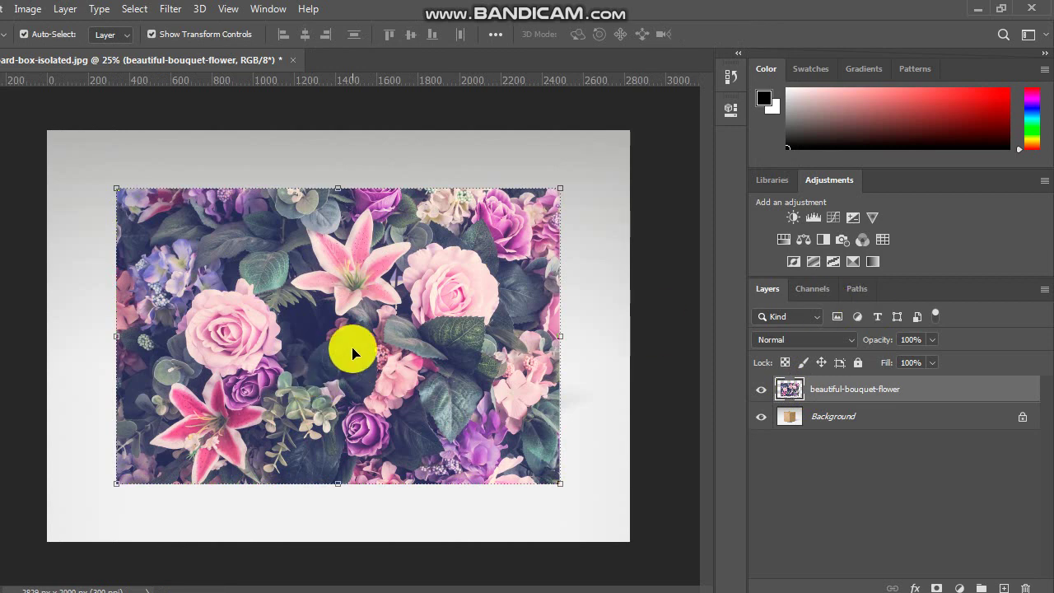
Cut the whole bouquet image to the clipboard and delete its emptied layer.
{"action": "key", "text": "ctrl+a"}
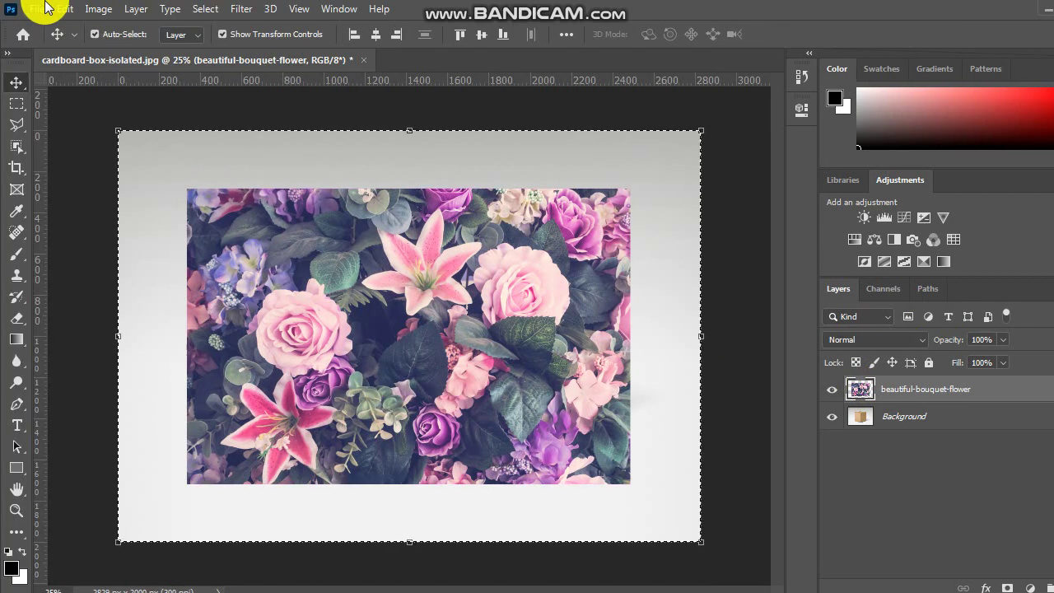
{"action": "left_click", "coordinate": [64, 8]}
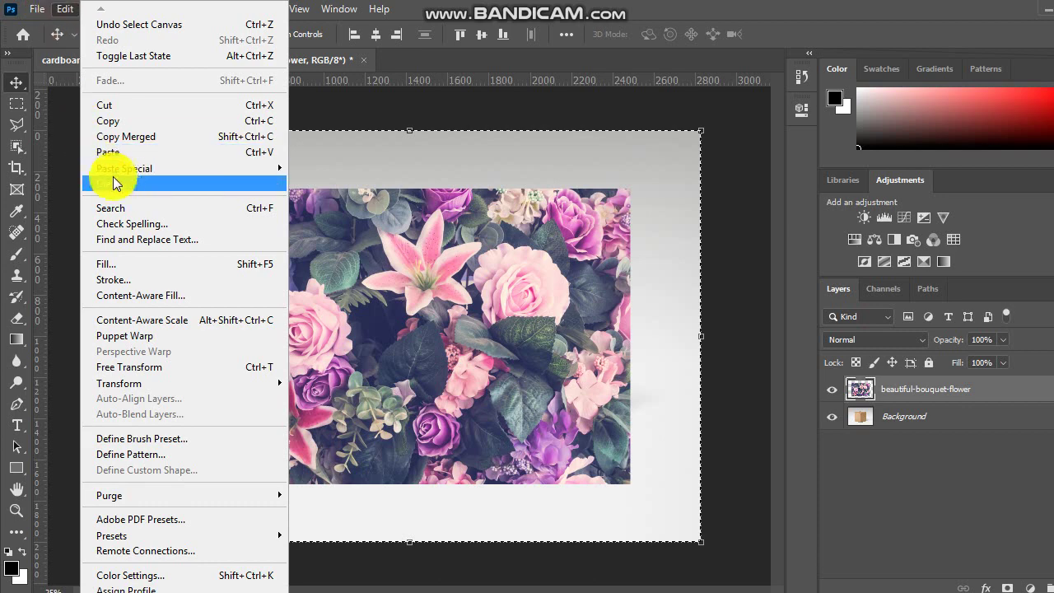
{"action": "left_click", "coordinate": [129, 104]}
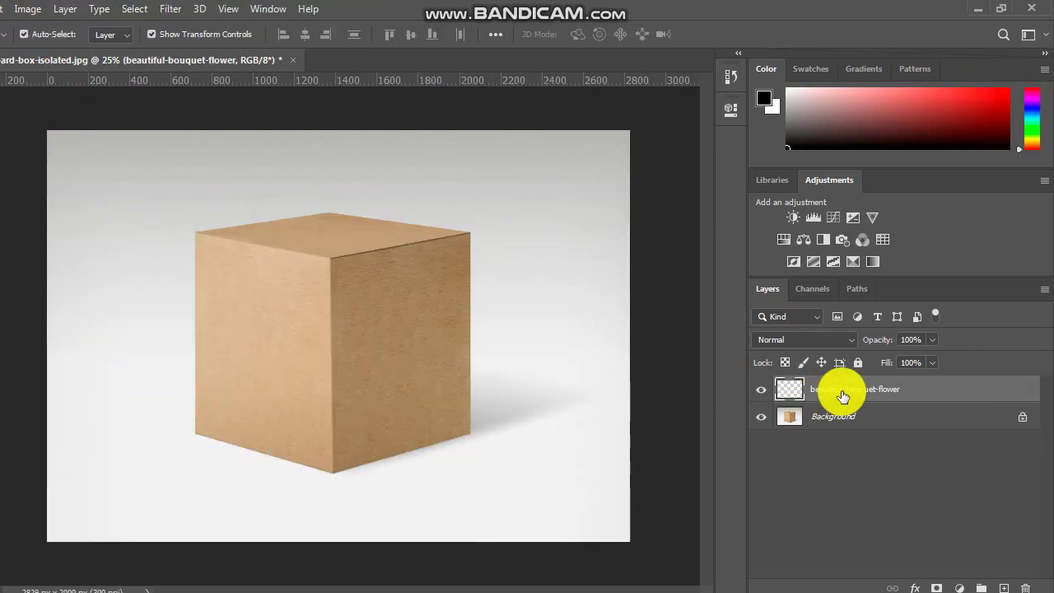
{"action": "left_click_drag", "start_coordinate": [839, 393], "coordinate": [1024, 549]}
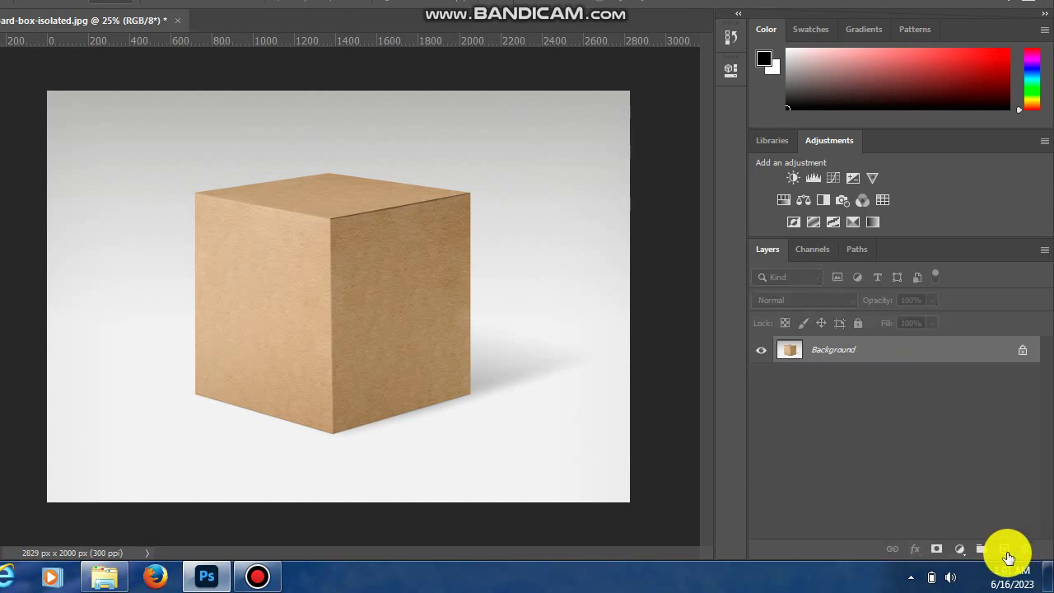
Add a new empty layer and open Filter > Vanishing Point.
{"action": "left_click", "coordinate": [1006, 549]}
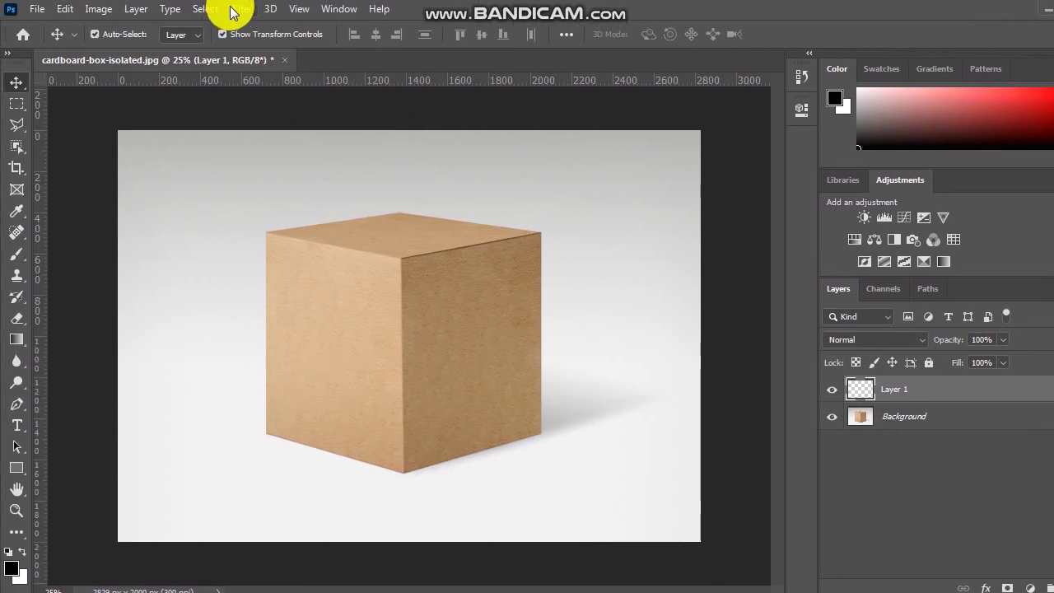
{"action": "left_click", "coordinate": [234, 10]}
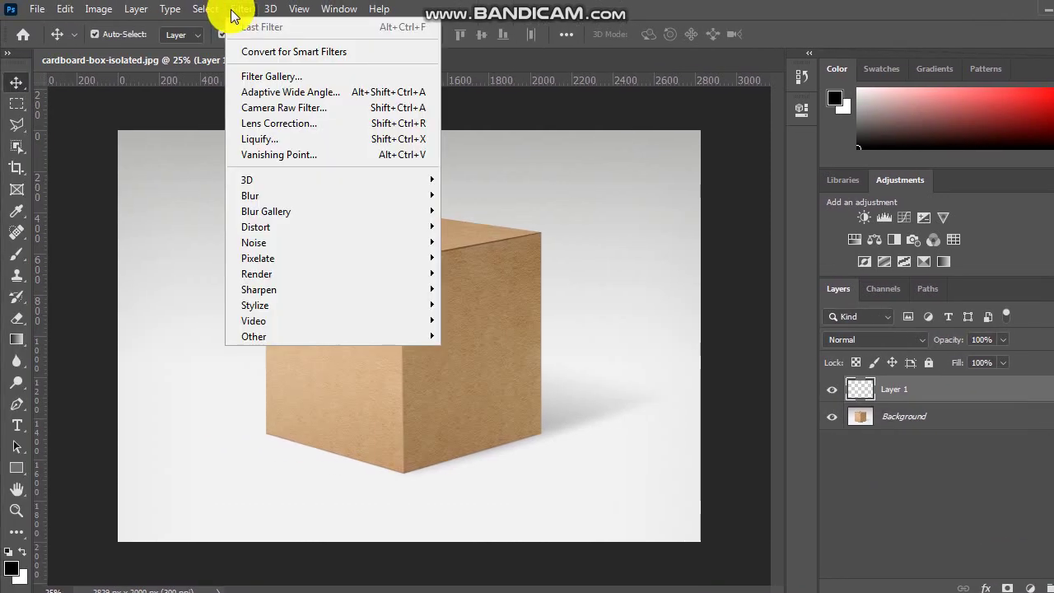
{"action": "left_click", "coordinate": [314, 155]}
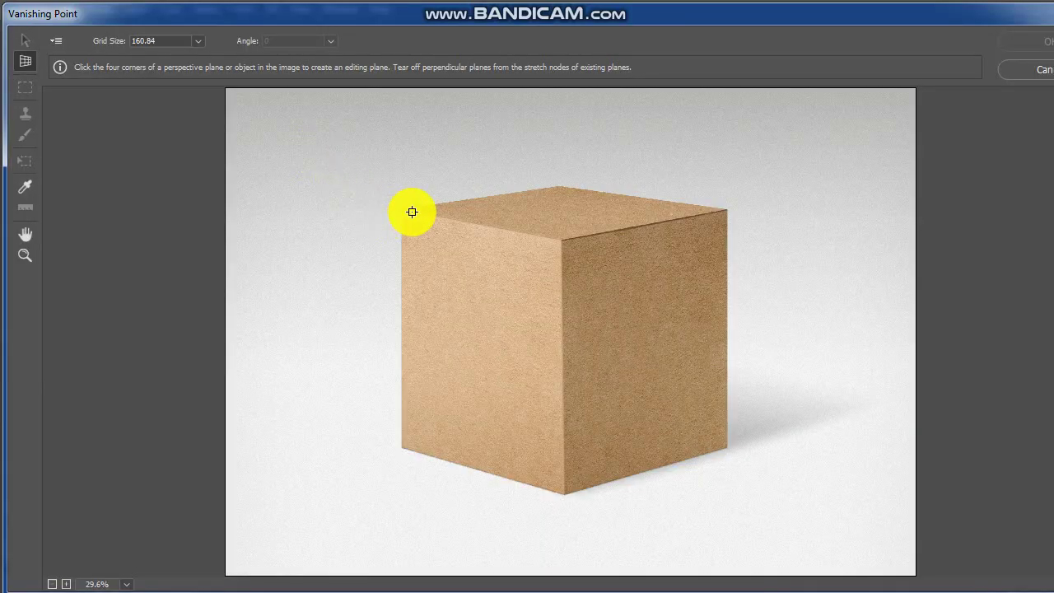
Draw a four-corner perspective plane over the box's left face.
{"action": "left_click", "coordinate": [402, 211]}
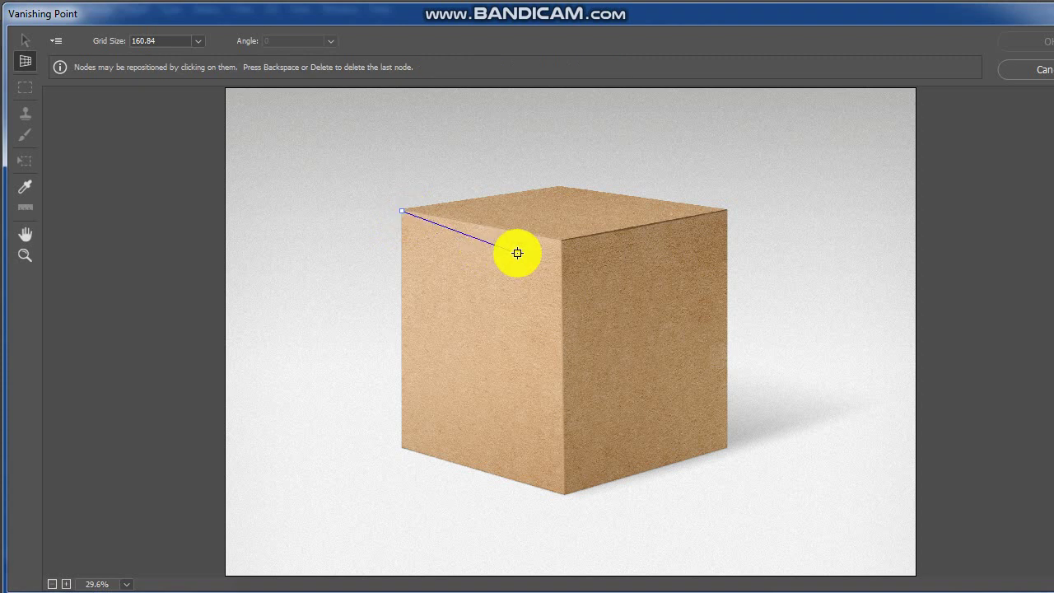
{"action": "left_click", "coordinate": [560, 242]}
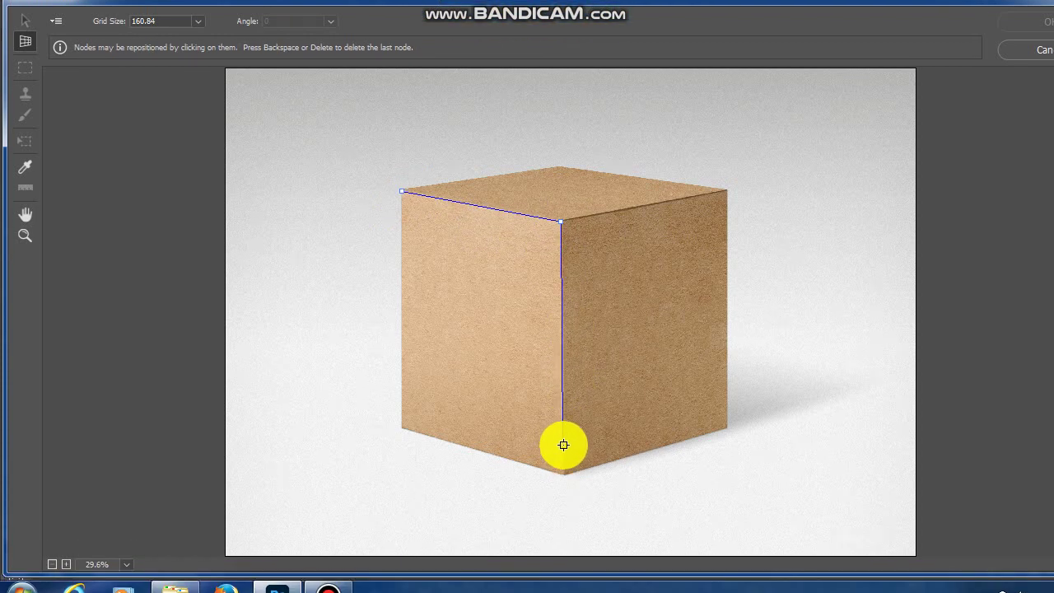
{"action": "left_click", "coordinate": [564, 455]}
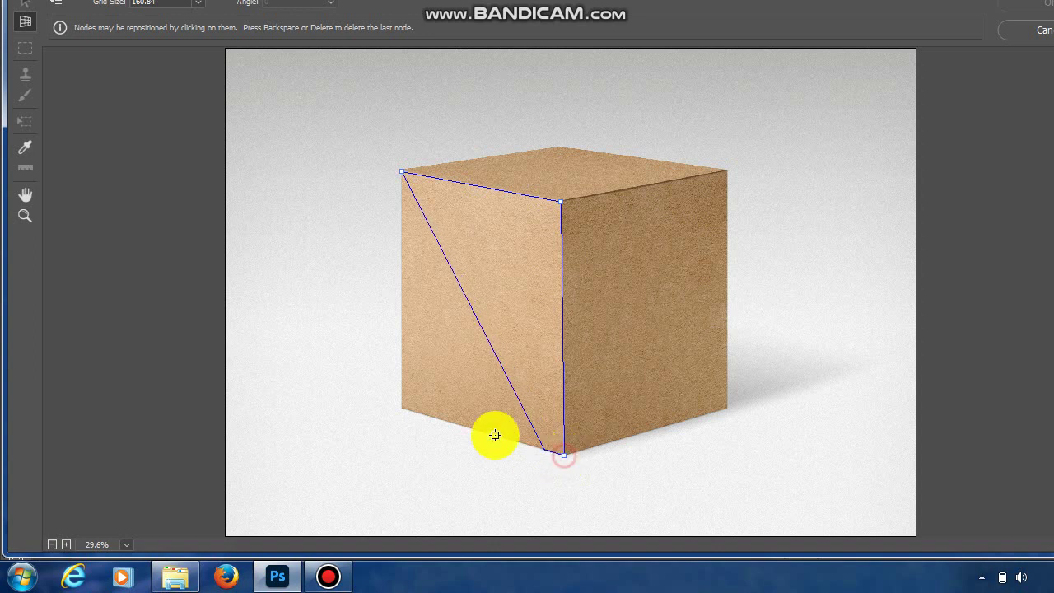
{"action": "left_click", "coordinate": [404, 408]}
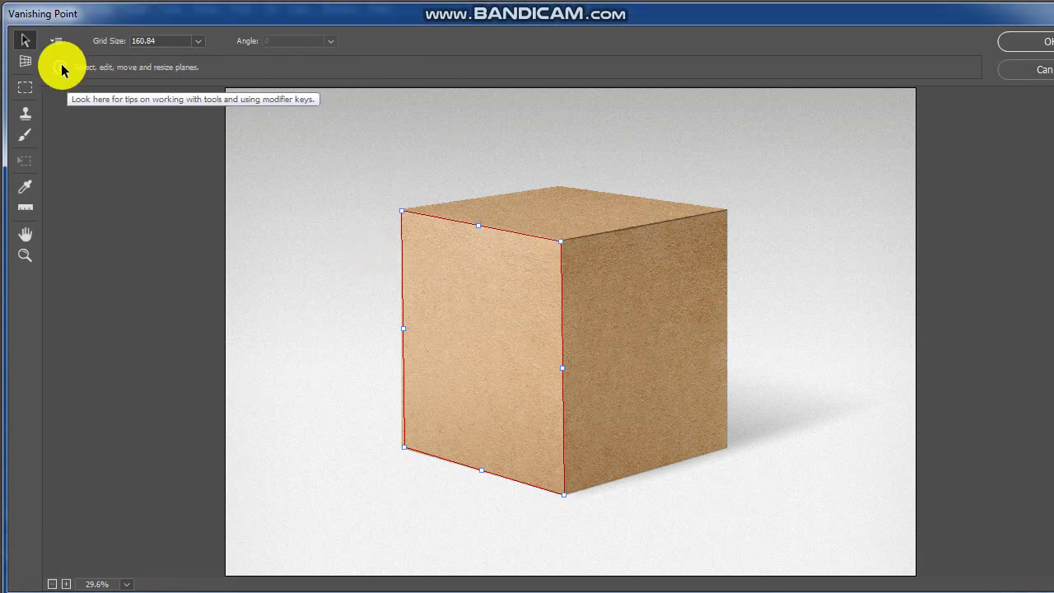
Draw a plane through the right face's four corners and nudge its front corners onto the box.
{"action": "left_click", "coordinate": [27, 58]}
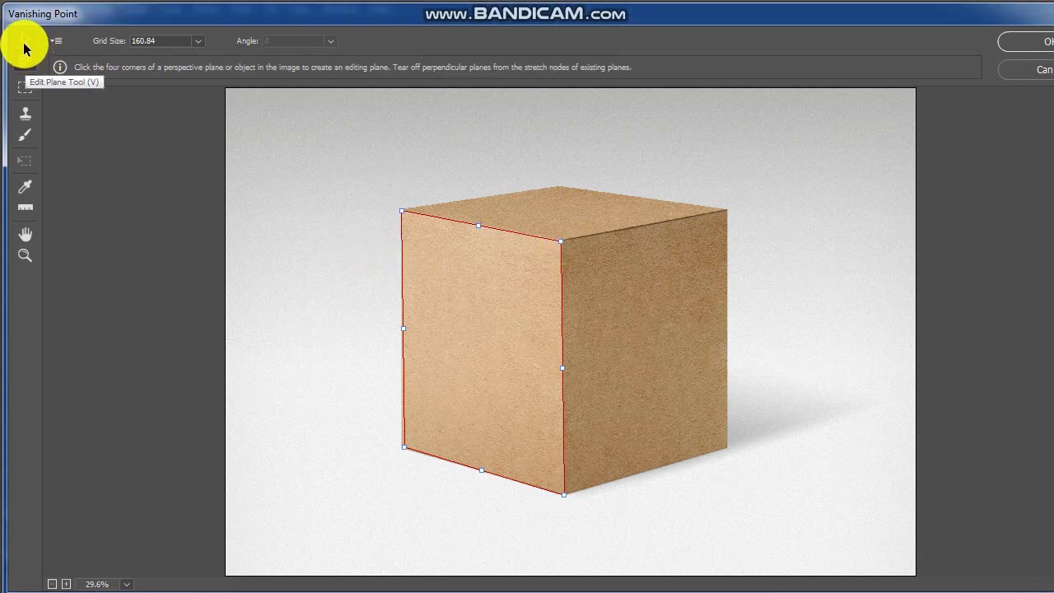
{"action": "left_click", "coordinate": [568, 242]}
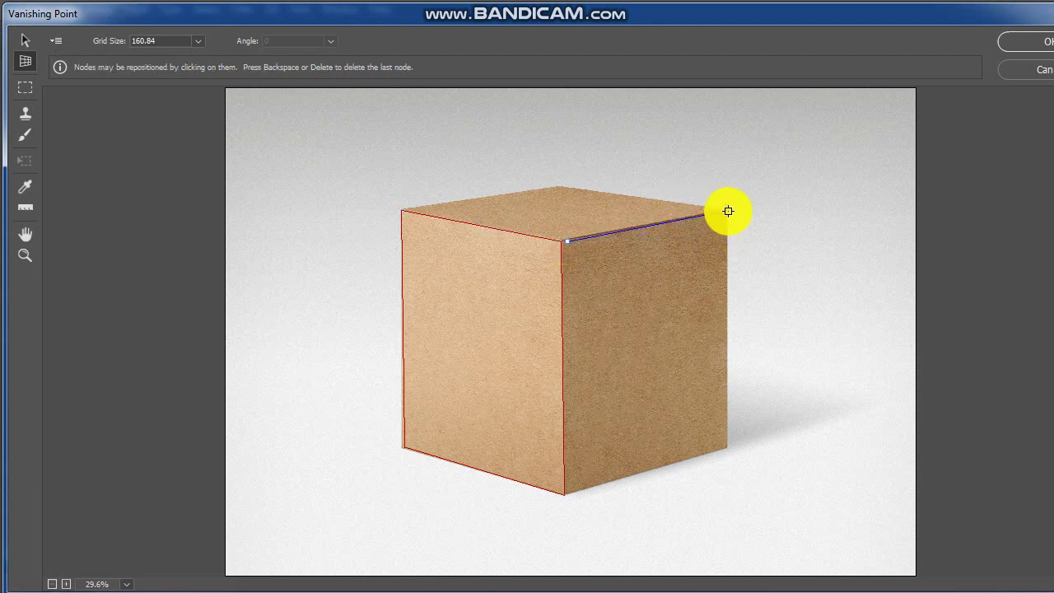
{"action": "left_click", "coordinate": [727, 211]}
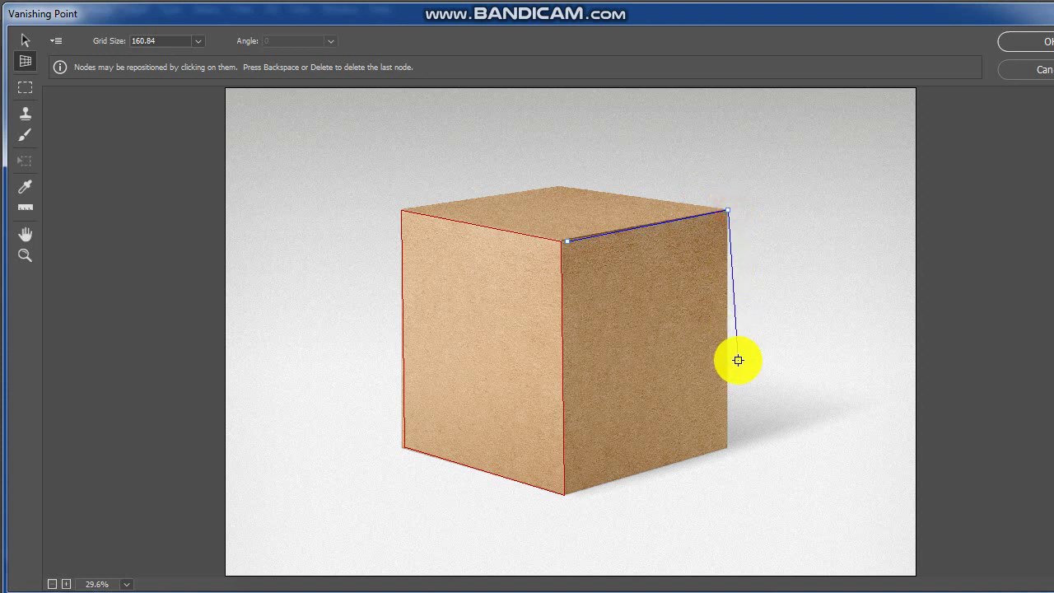
{"action": "left_click", "coordinate": [727, 445]}
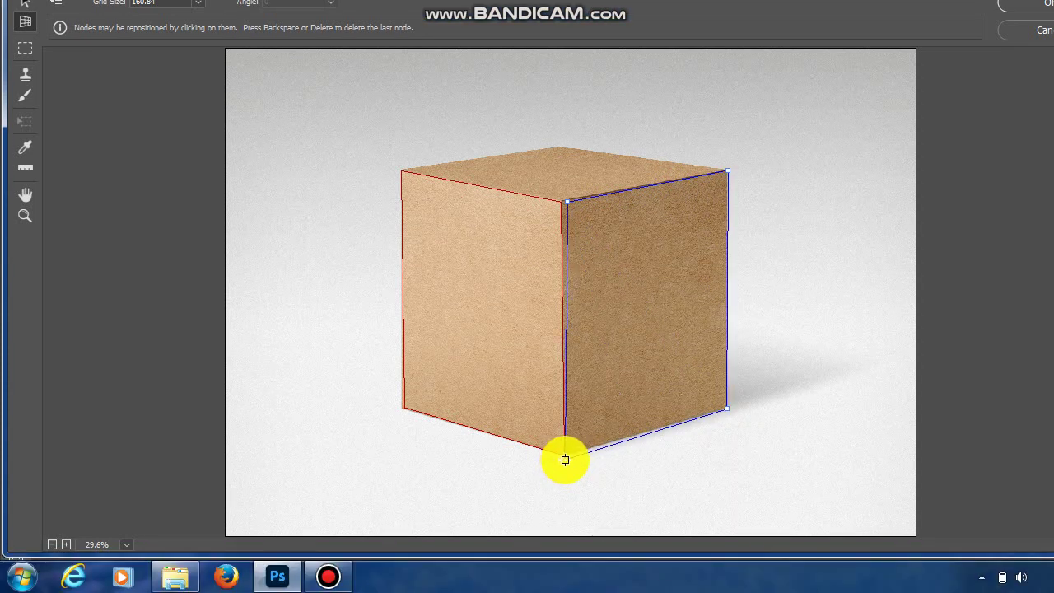
{"action": "left_click", "coordinate": [564, 459]}
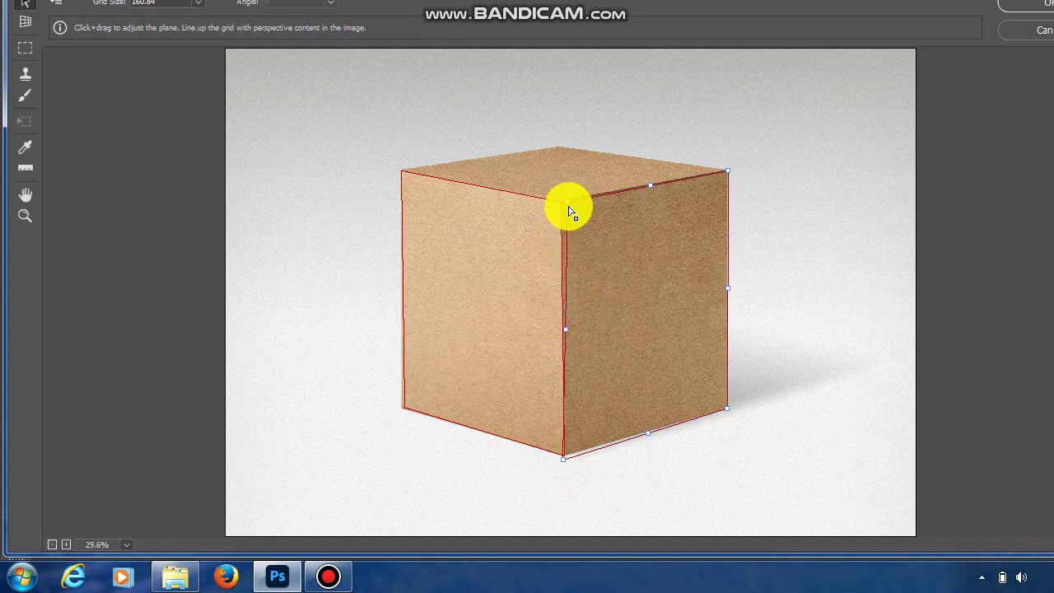
{"action": "left_click_drag", "start_coordinate": [567, 206], "coordinate": [563, 210]}
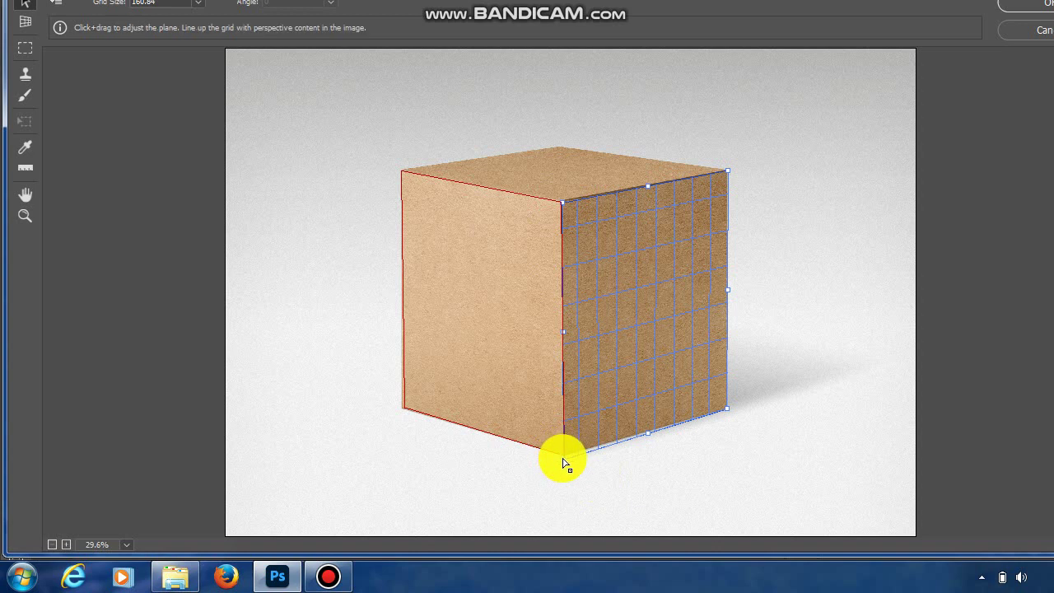
{"action": "left_click_drag", "start_coordinate": [560, 461], "coordinate": [565, 460]}
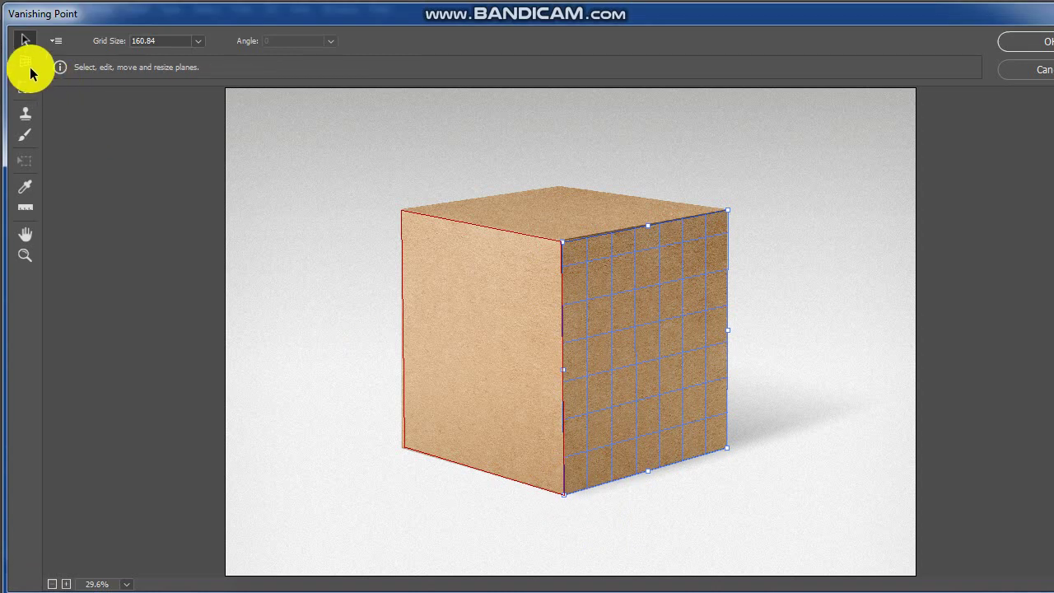
Draw a perspective plane through the top face's left, back, right and front corners.
{"action": "left_click", "coordinate": [24, 61]}
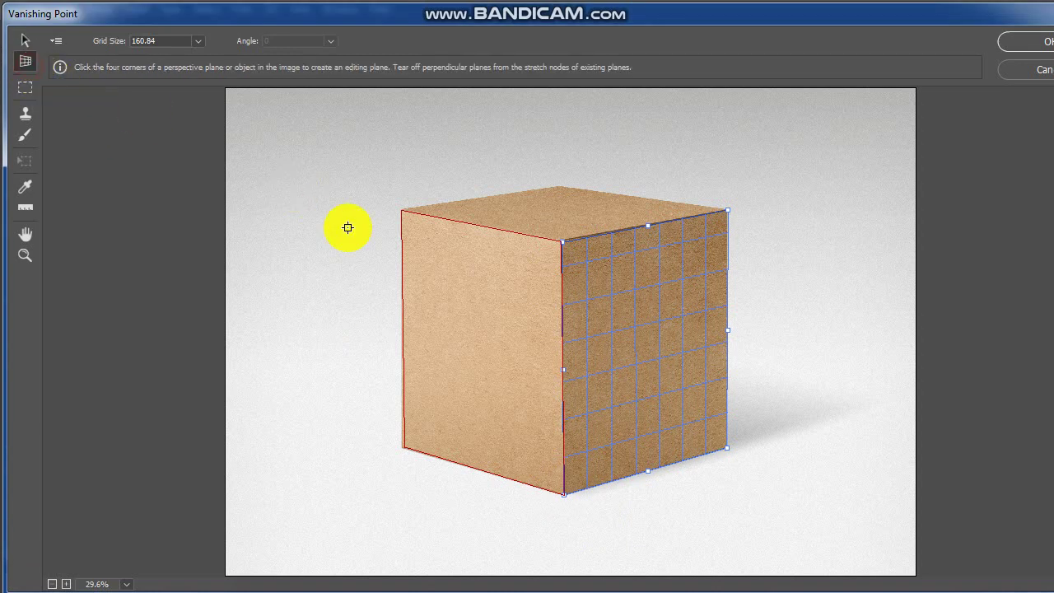
{"action": "left_click", "coordinate": [404, 209]}
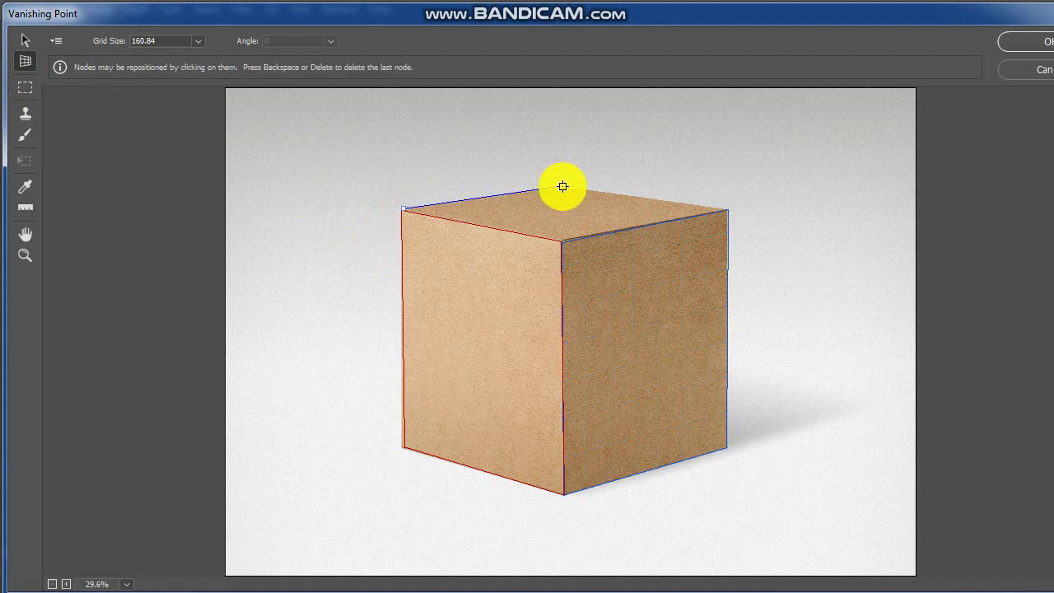
{"action": "left_click", "coordinate": [562, 186]}
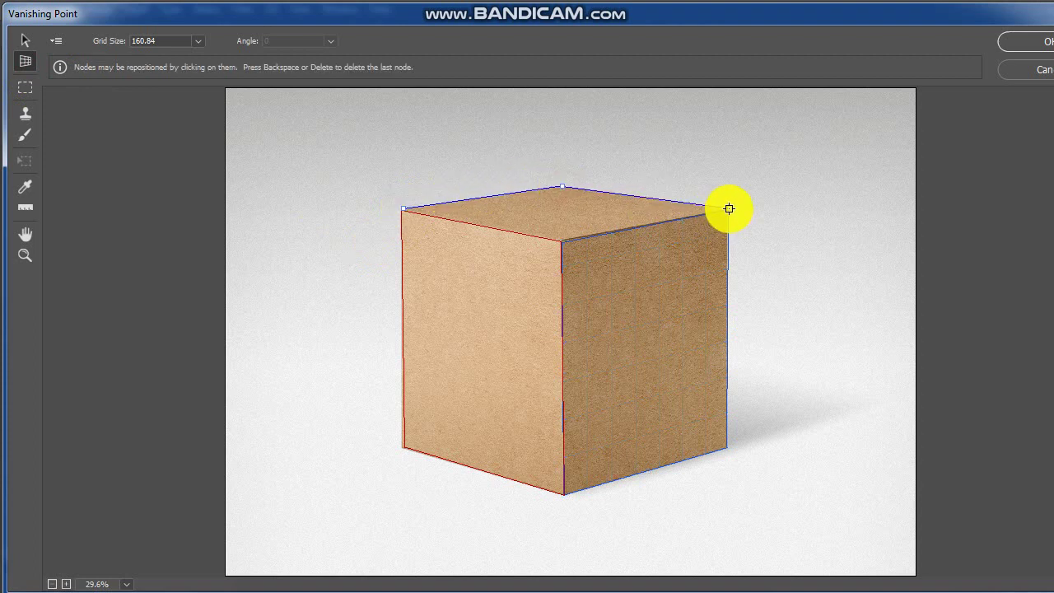
{"action": "left_click", "coordinate": [728, 210]}
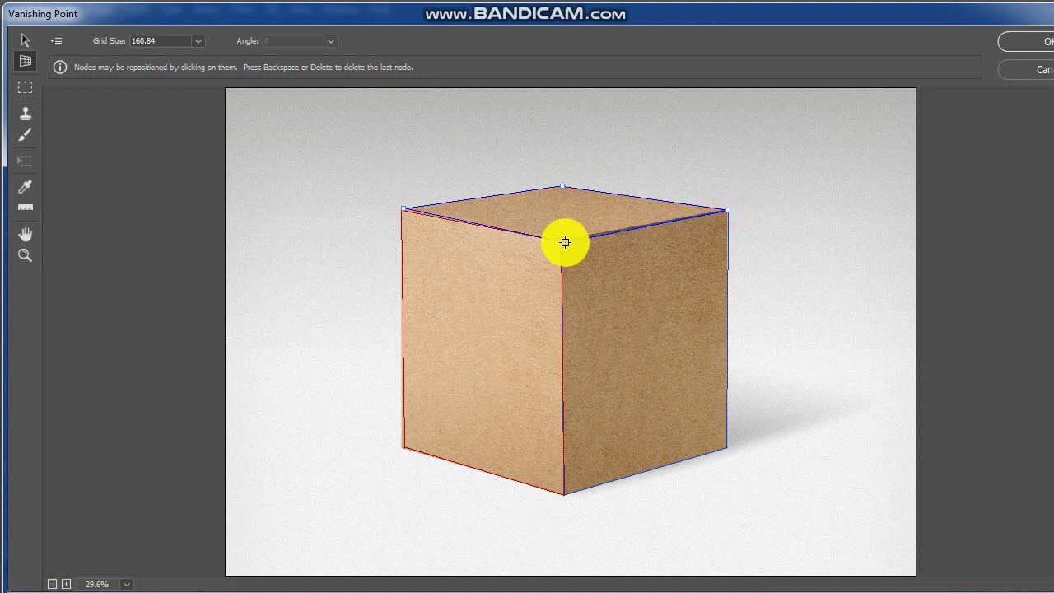
{"action": "left_click", "coordinate": [565, 242]}
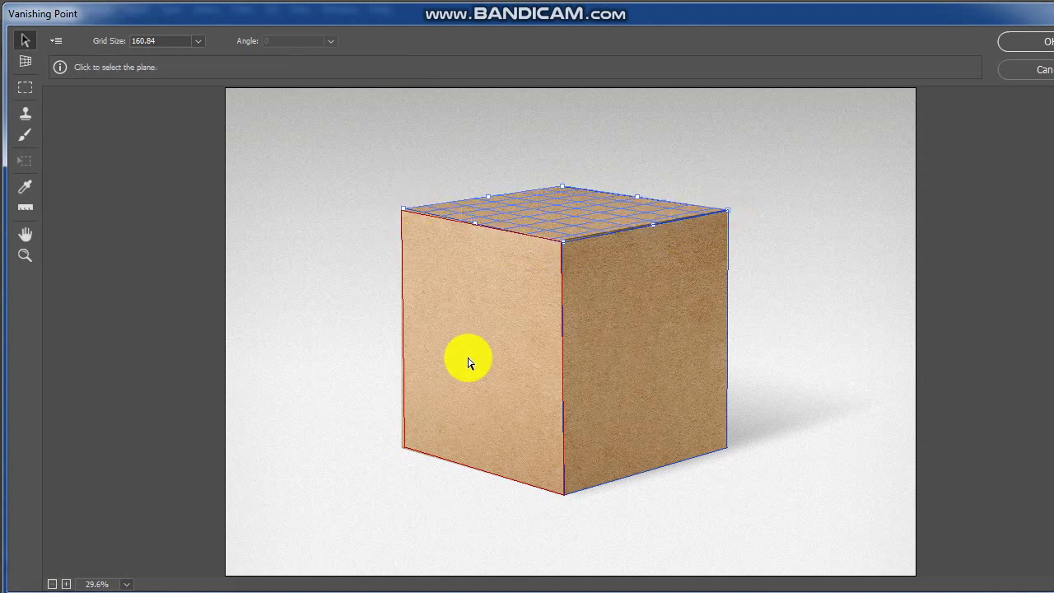
{"action": "key", "text": "ctrl+plus"}
{"action": "key", "text": "ctrl+plus"}
{"action": "key", "text": "ctrl+plus"}
{"action": "key", "text": "ctrl+plus"}
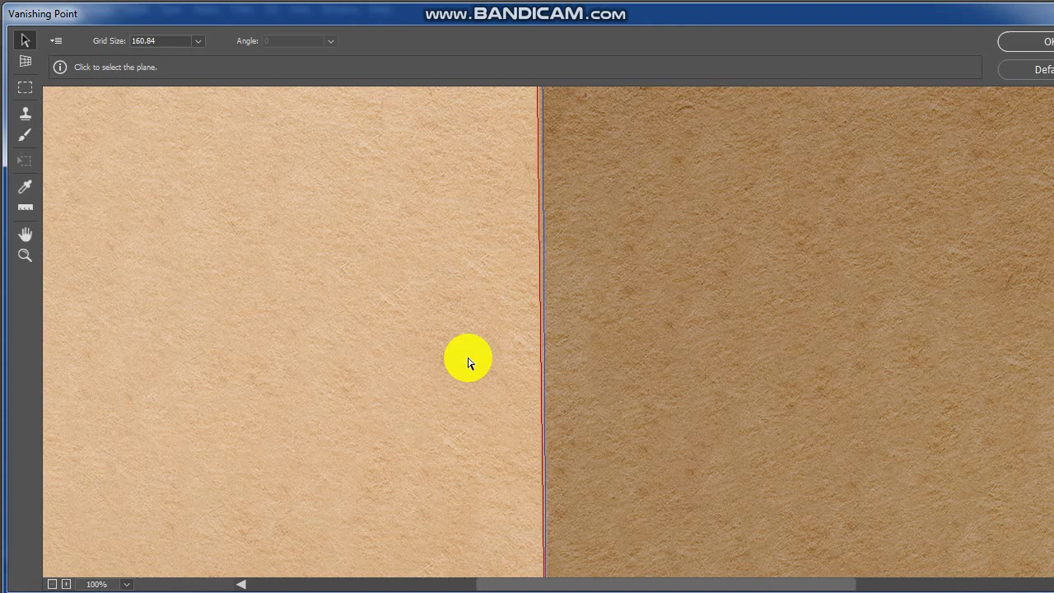
At 200% zoom with Edit Plane, drag the left plane's top corner onto the box's front top corner.
{"action": "key", "text": "ctrl+minus"}
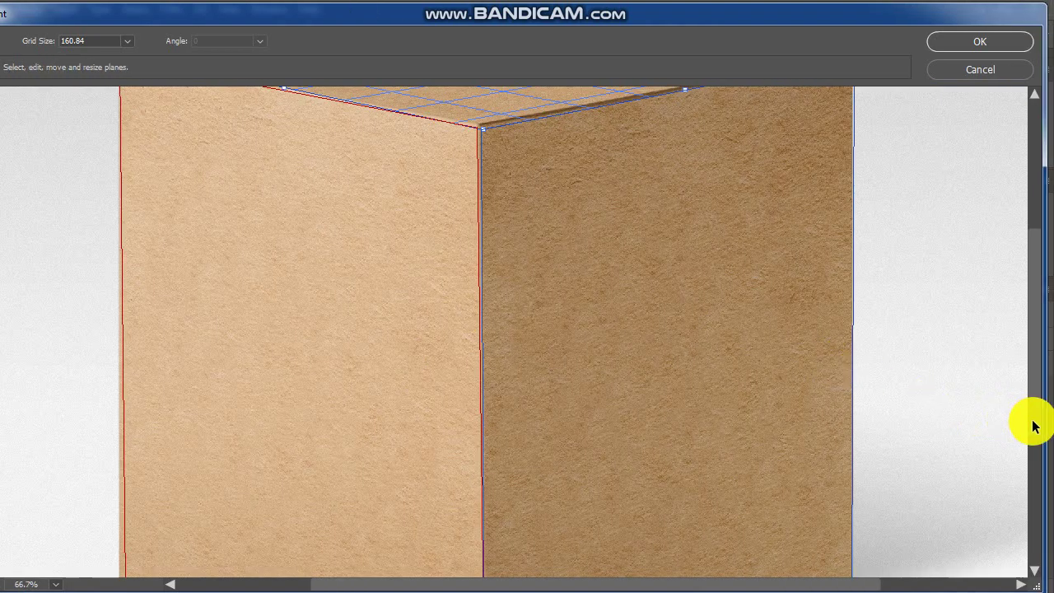
{"action": "scroll", "coordinate": [1022, 403], "scroll_direction": "up", "scroll_amount": 3}
{"action": "scroll", "coordinate": [1005, 362], "scroll_direction": "up", "scroll_amount": 3}
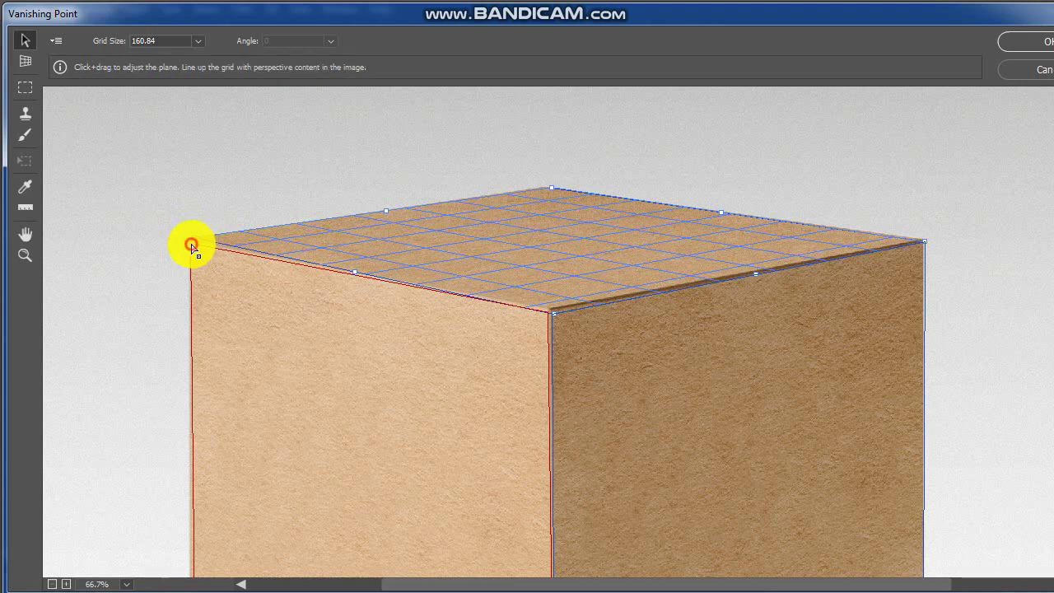
{"action": "left_click", "coordinate": [25, 39]}
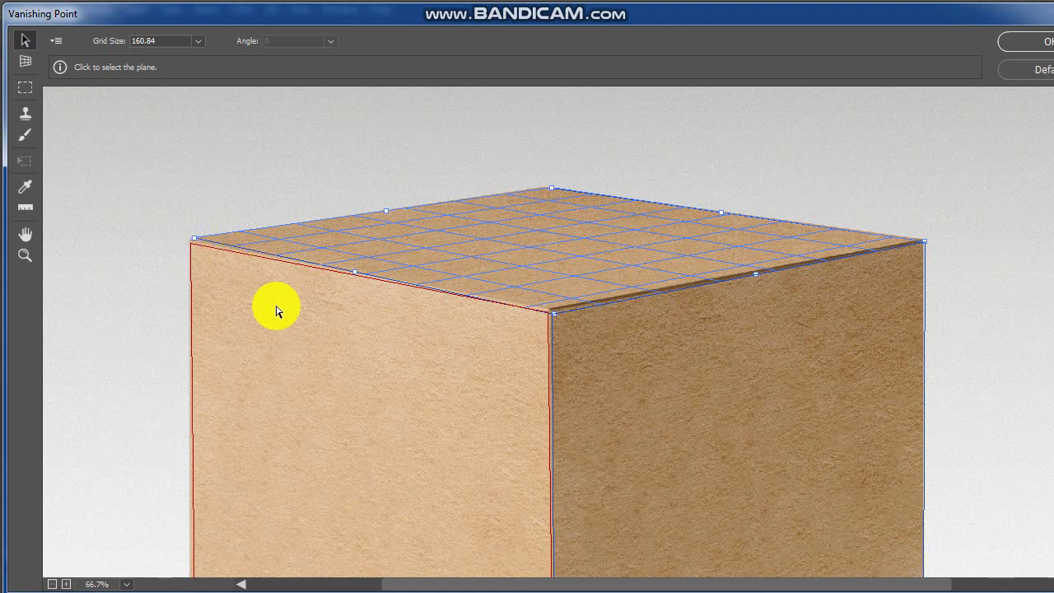
{"action": "key", "text": "ctrl+plus"}
{"action": "key", "text": "ctrl+plus"}
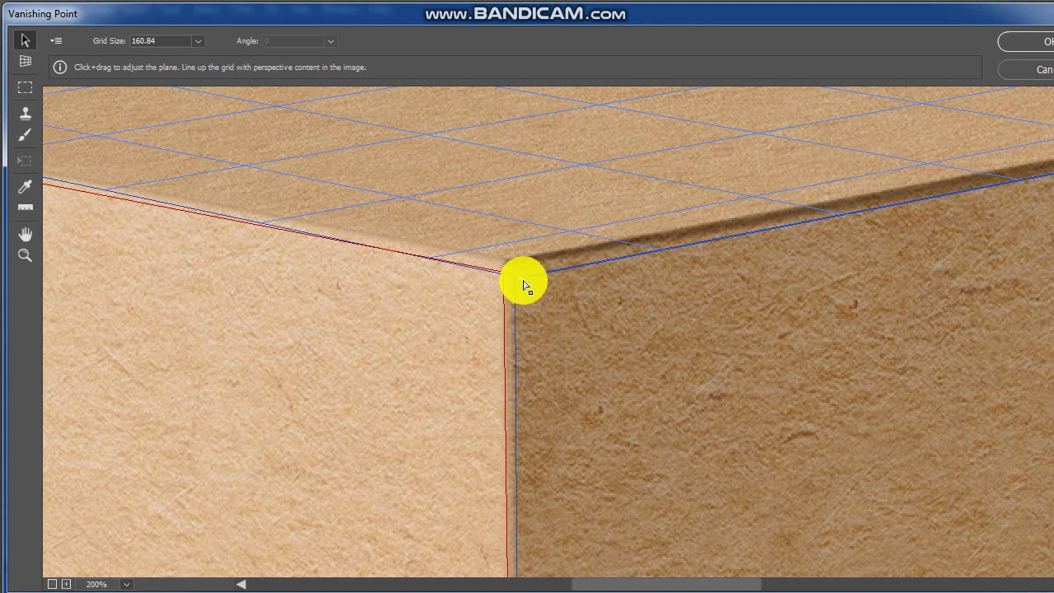
{"action": "left_click_drag", "start_coordinate": [514, 280], "coordinate": [509, 265]}
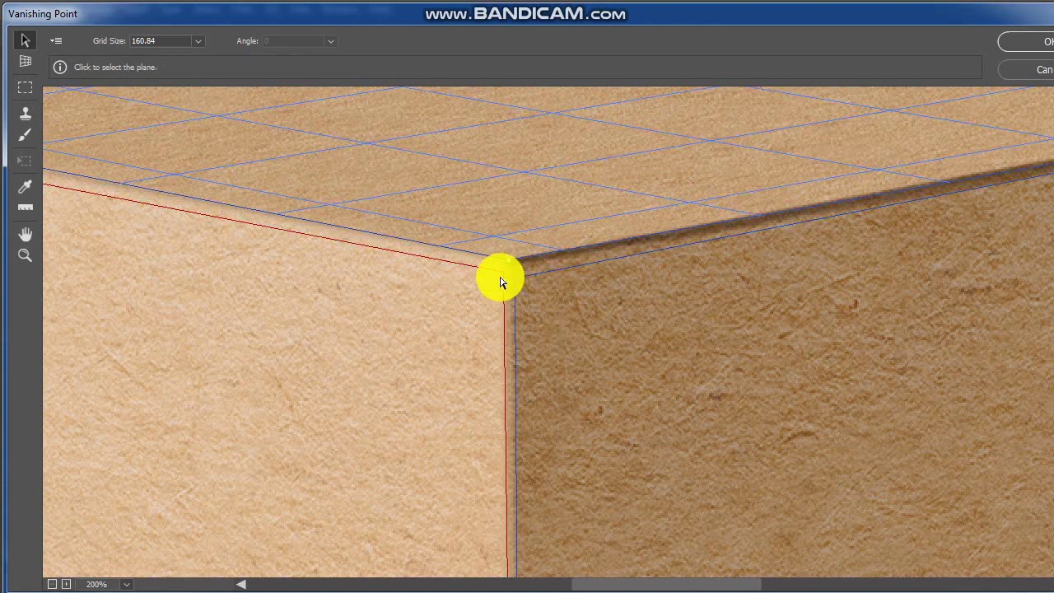
{"action": "left_click", "coordinate": [503, 278]}
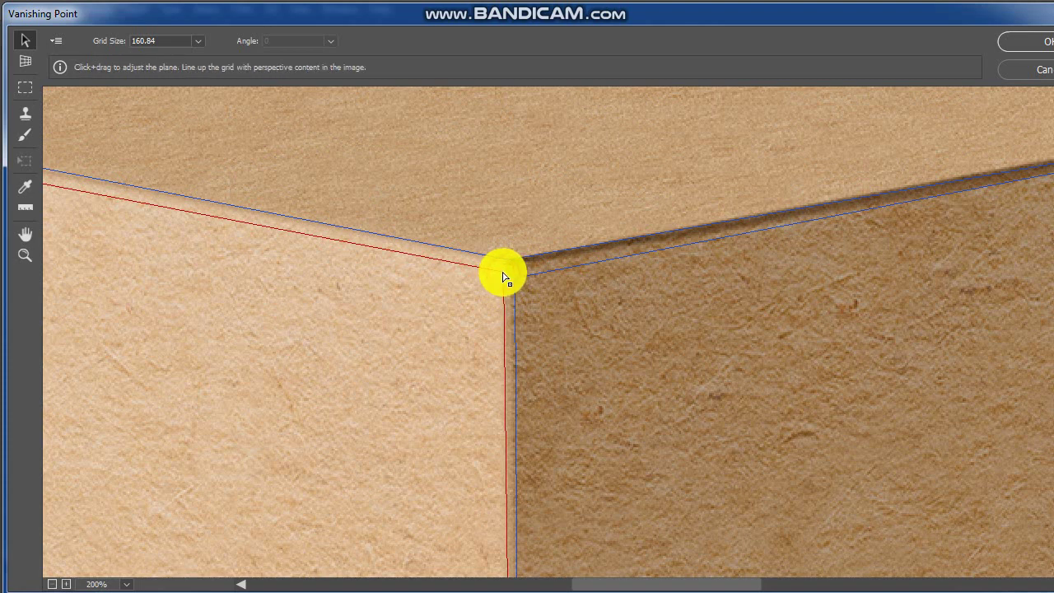
{"action": "left_click_drag", "start_coordinate": [504, 277], "coordinate": [509, 267]}
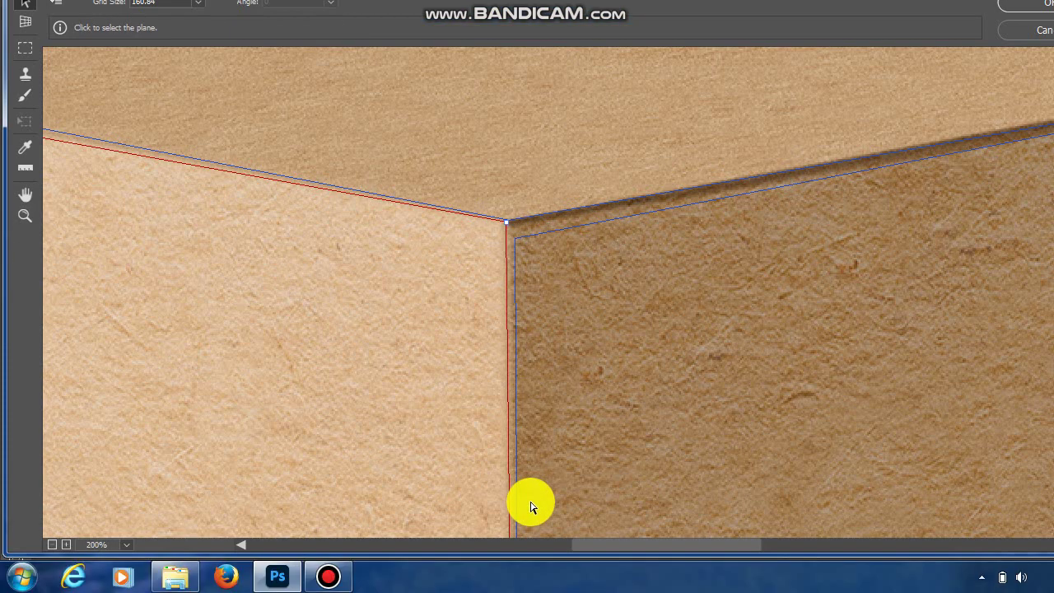
{"action": "left_click_drag", "start_coordinate": [602, 543], "coordinate": [477, 502]}
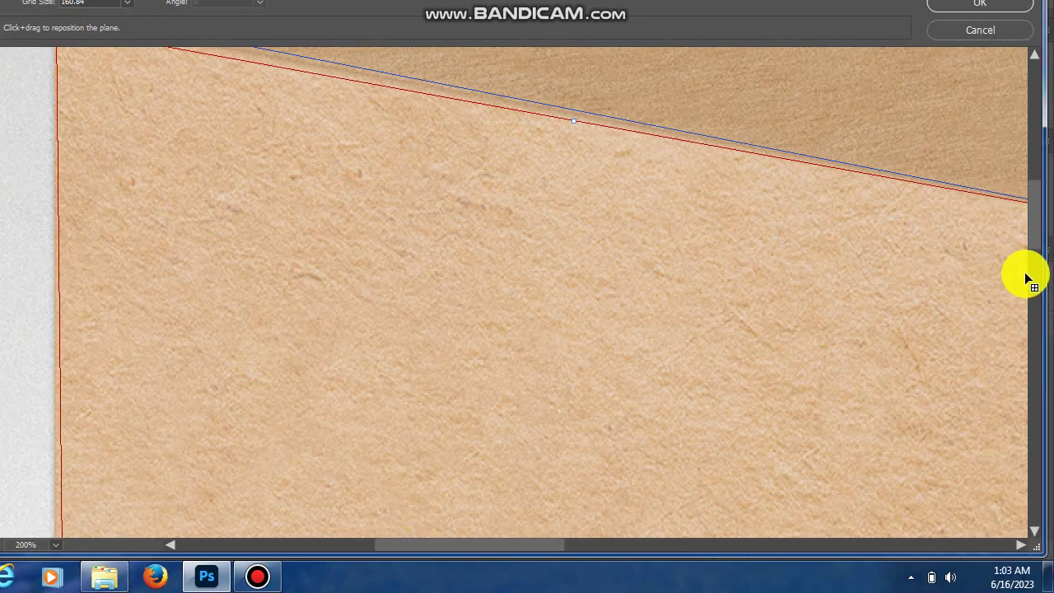
Move the top plane's left corner onto the box's top-left corner and align its front edge.
{"action": "scroll", "coordinate": [1034, 233], "scroll_direction": "up", "scroll_amount": 2}
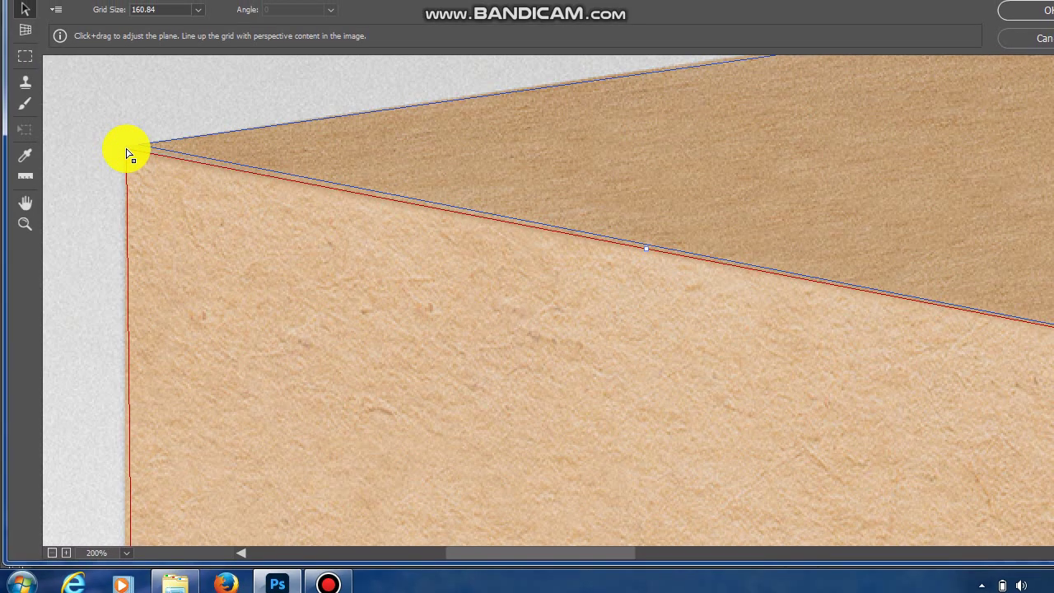
{"action": "left_click_drag", "start_coordinate": [125, 153], "coordinate": [126, 153]}
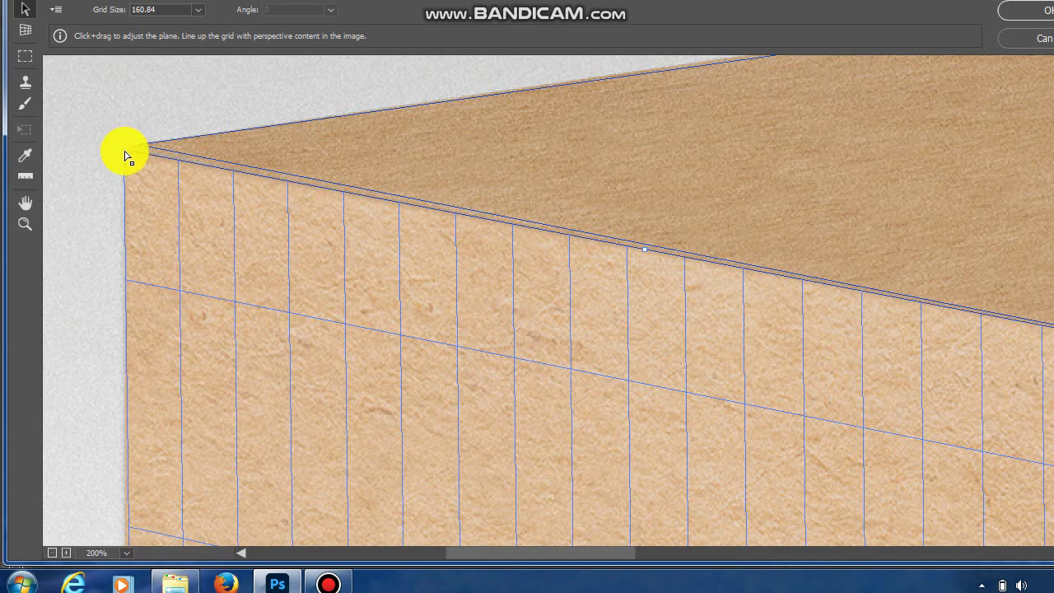
{"action": "left_click", "coordinate": [146, 151]}
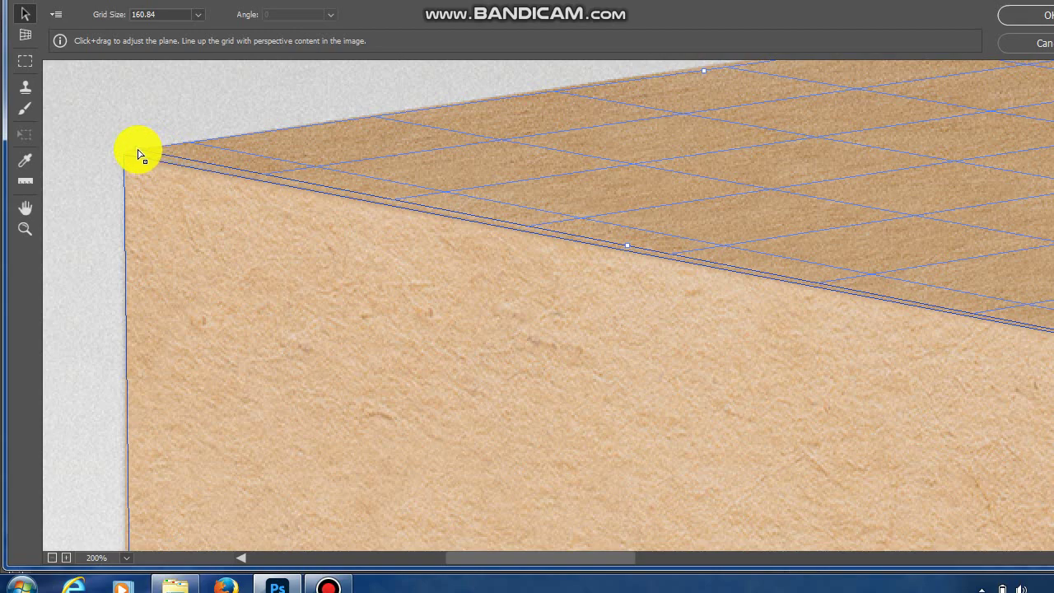
{"action": "left_click_drag", "start_coordinate": [138, 154], "coordinate": [128, 156]}
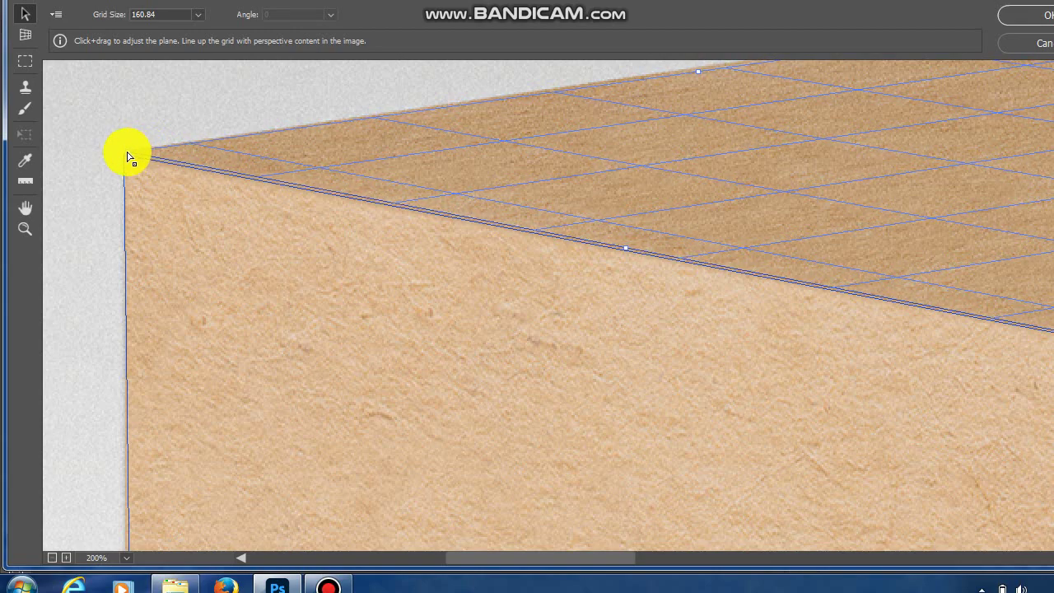
{"action": "left_click_drag", "start_coordinate": [127, 157], "coordinate": [123, 159]}
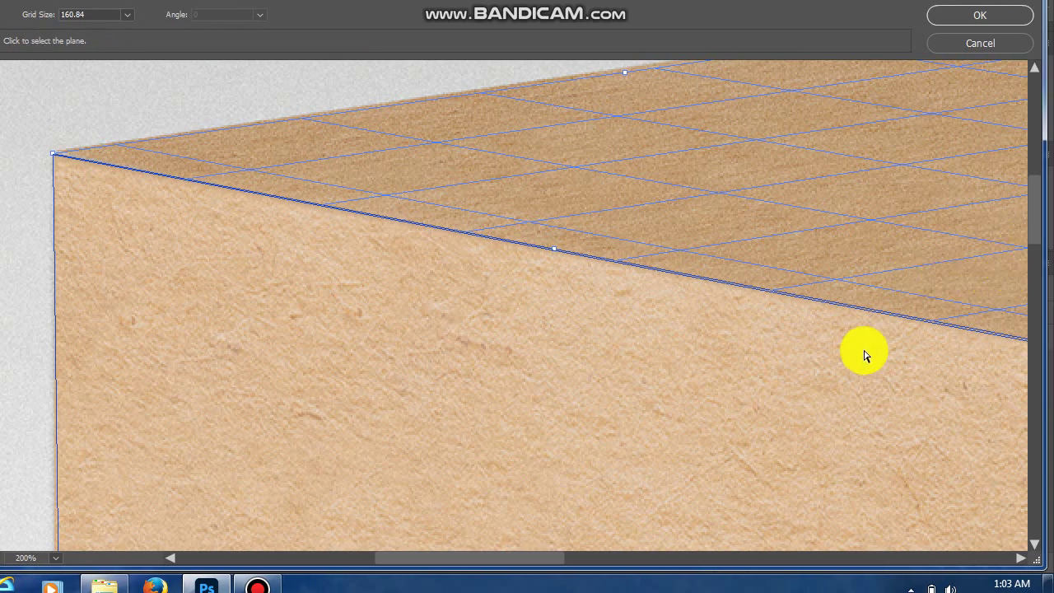
{"action": "left_click_drag", "start_coordinate": [554, 247], "coordinate": [554, 247]}
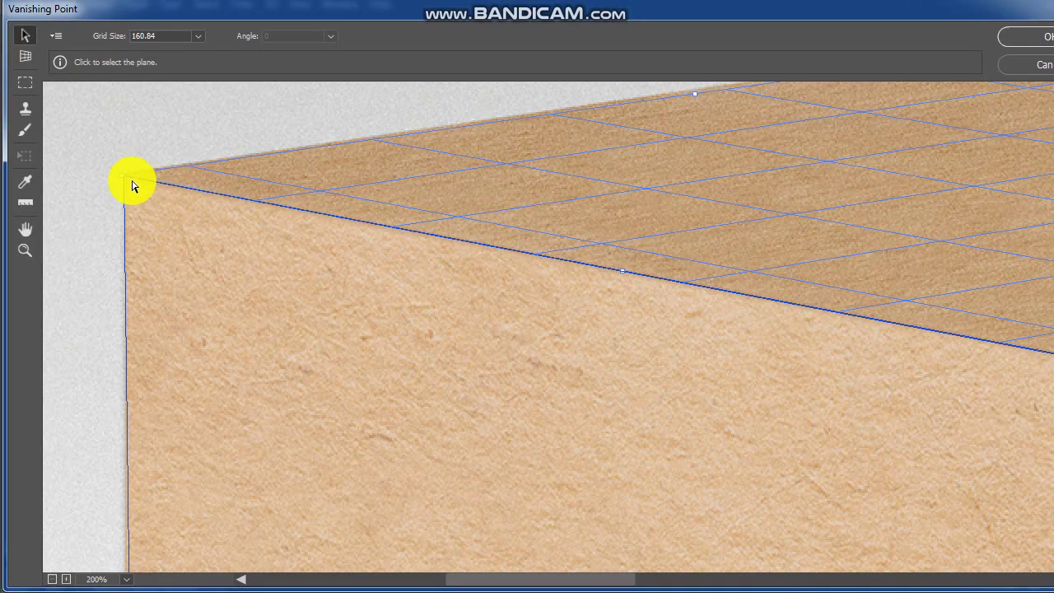
{"action": "left_click_drag", "start_coordinate": [126, 180], "coordinate": [126, 181]}
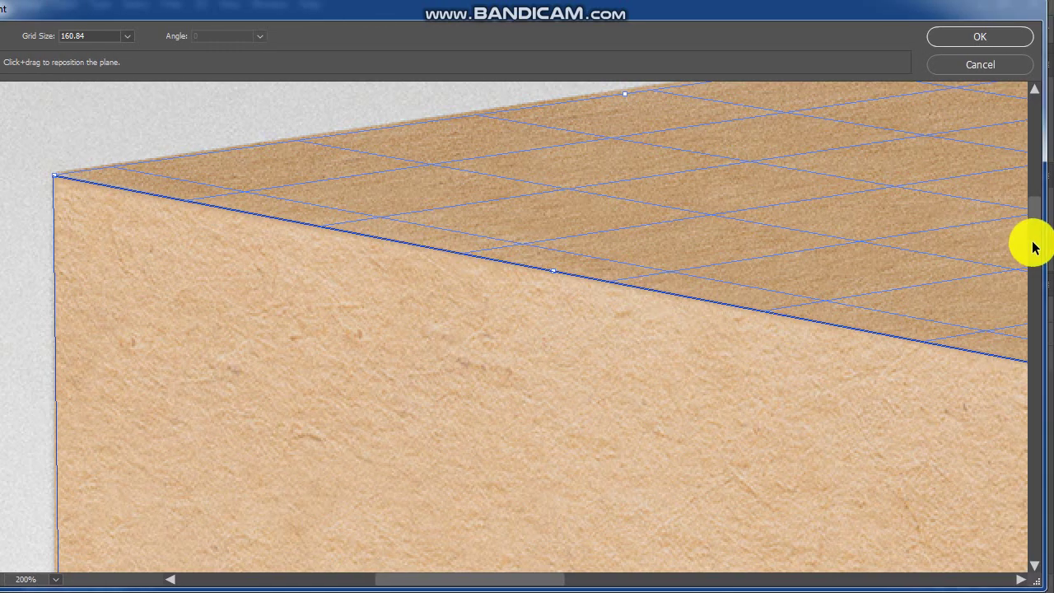
Drag the left plane's bottom-left and bottom front corners onto the box's base edges.
{"action": "scroll", "coordinate": [1035, 294], "scroll_direction": "down", "scroll_amount": 5}
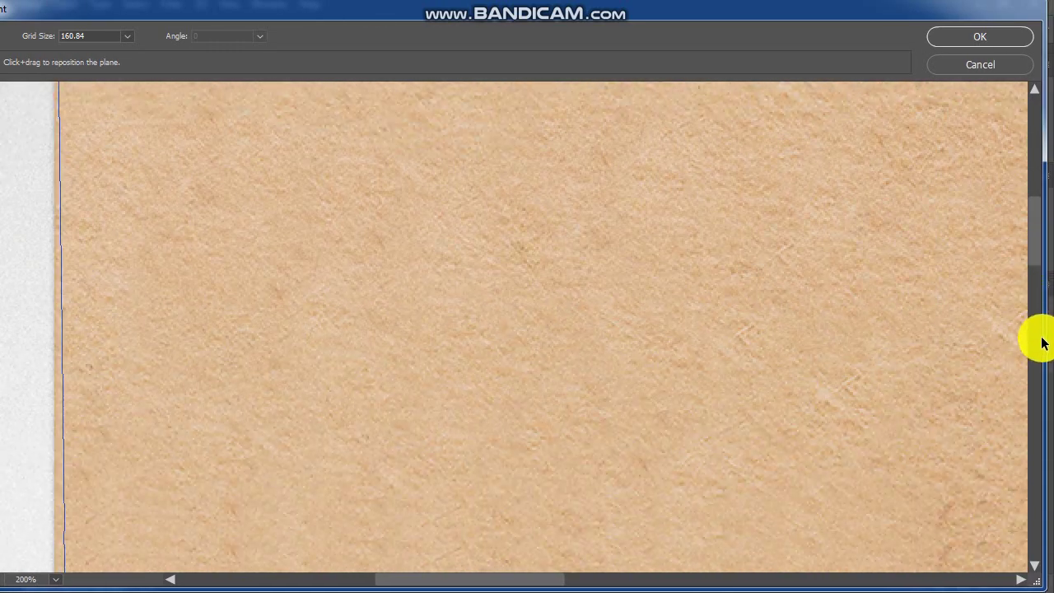
{"action": "scroll", "coordinate": [1039, 354], "scroll_direction": "down", "scroll_amount": 2}
{"action": "scroll", "coordinate": [1037, 387], "scroll_direction": "down", "scroll_amount": 1}
{"action": "scroll", "coordinate": [1037, 412], "scroll_direction": "down", "scroll_amount": 1}
{"action": "scroll", "coordinate": [1042, 436], "scroll_direction": "down", "scroll_amount": 4}
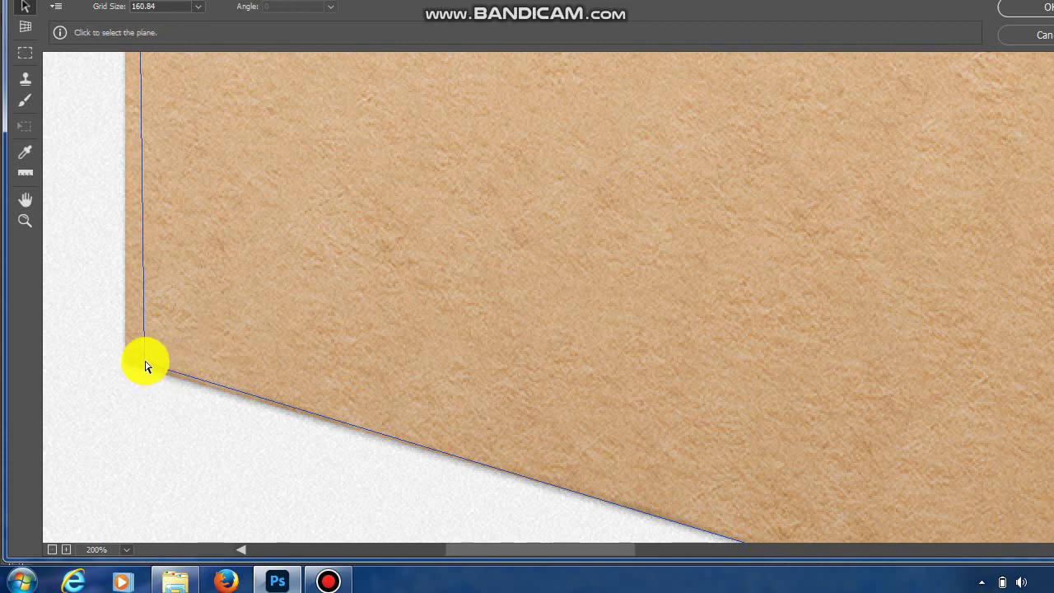
{"action": "left_click", "coordinate": [145, 366]}
{"action": "left_click_drag", "start_coordinate": [145, 366], "coordinate": [128, 368]}
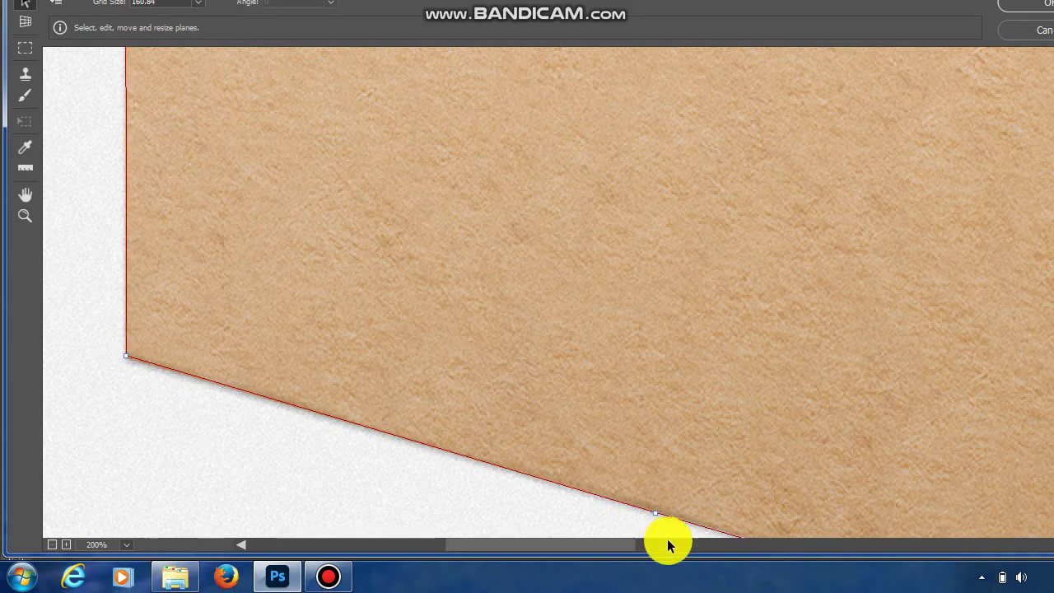
{"action": "left_click_drag", "start_coordinate": [579, 547], "coordinate": [678, 545]}
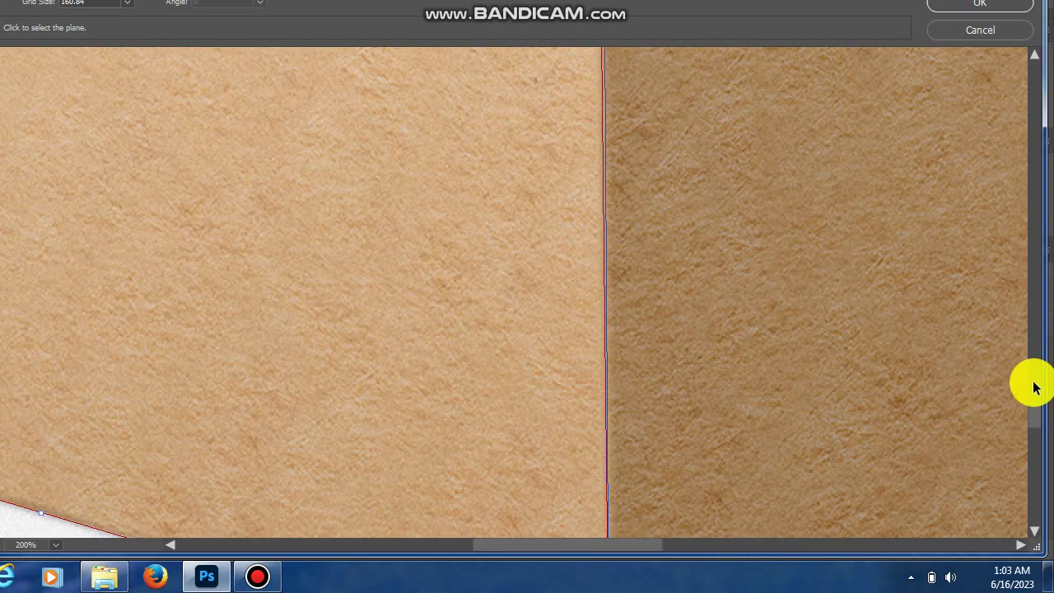
{"action": "left_click_drag", "start_coordinate": [1031, 384], "coordinate": [1028, 428]}
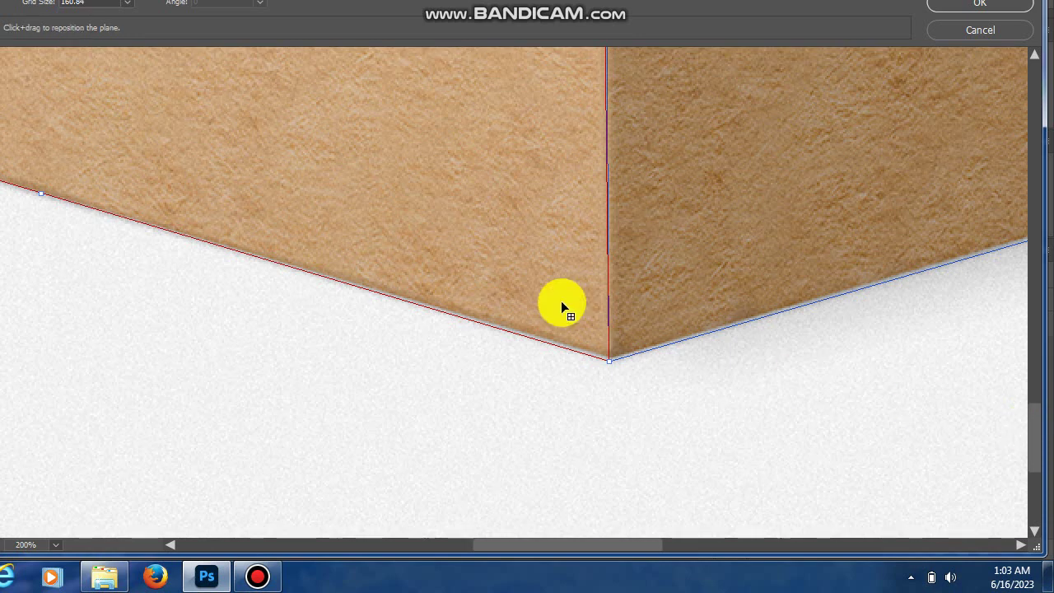
{"action": "left_click_drag", "start_coordinate": [611, 367], "coordinate": [610, 365]}
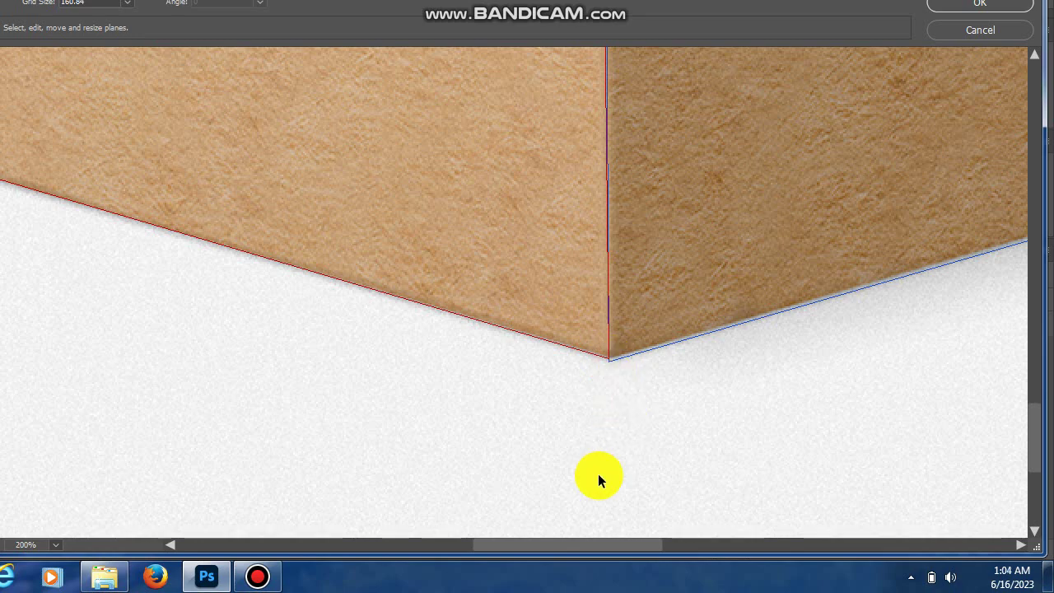
{"action": "left_click_drag", "start_coordinate": [592, 543], "coordinate": [751, 536]}
Align the right-face plane's bottom corners with the box's bottom edge.
{"action": "left_click_drag", "start_coordinate": [1036, 411], "coordinate": [1035, 397]}
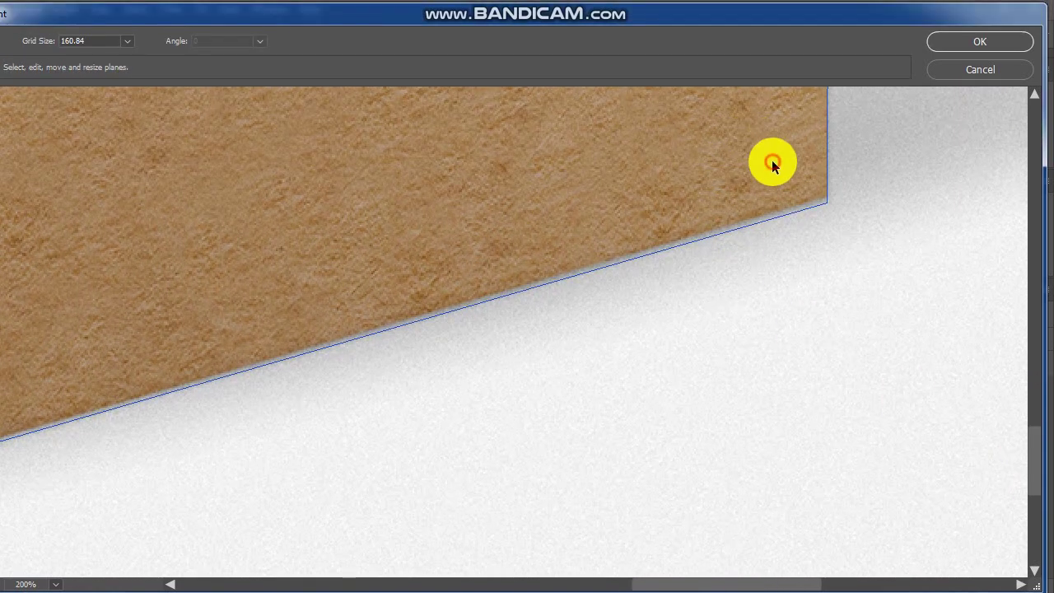
{"action": "left_click", "coordinate": [779, 173]}
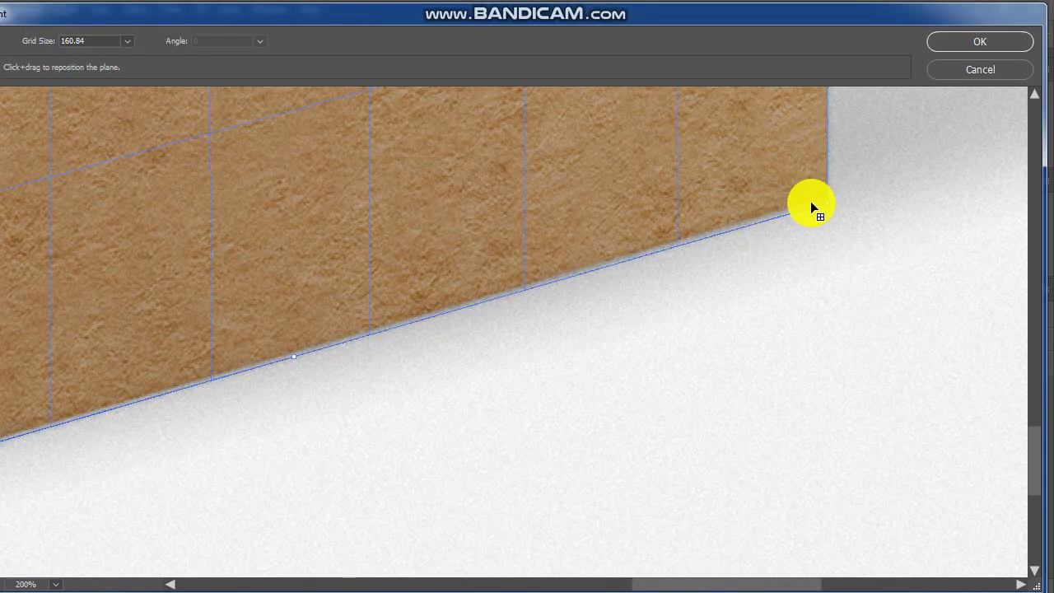
{"action": "left_click_drag", "start_coordinate": [827, 205], "coordinate": [829, 203]}
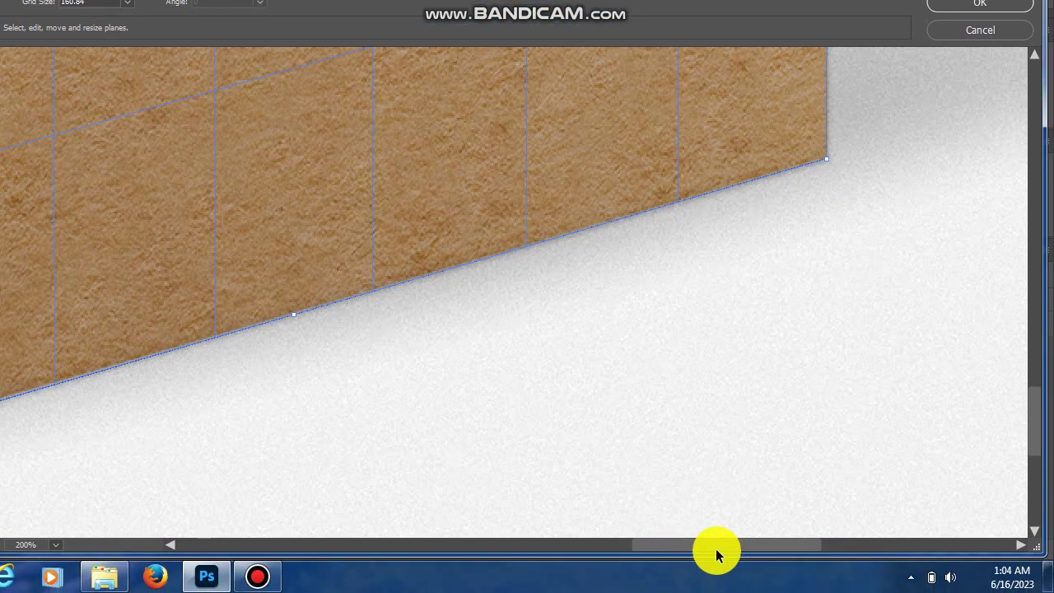
{"action": "left_click_drag", "start_coordinate": [715, 547], "coordinate": [636, 539]}
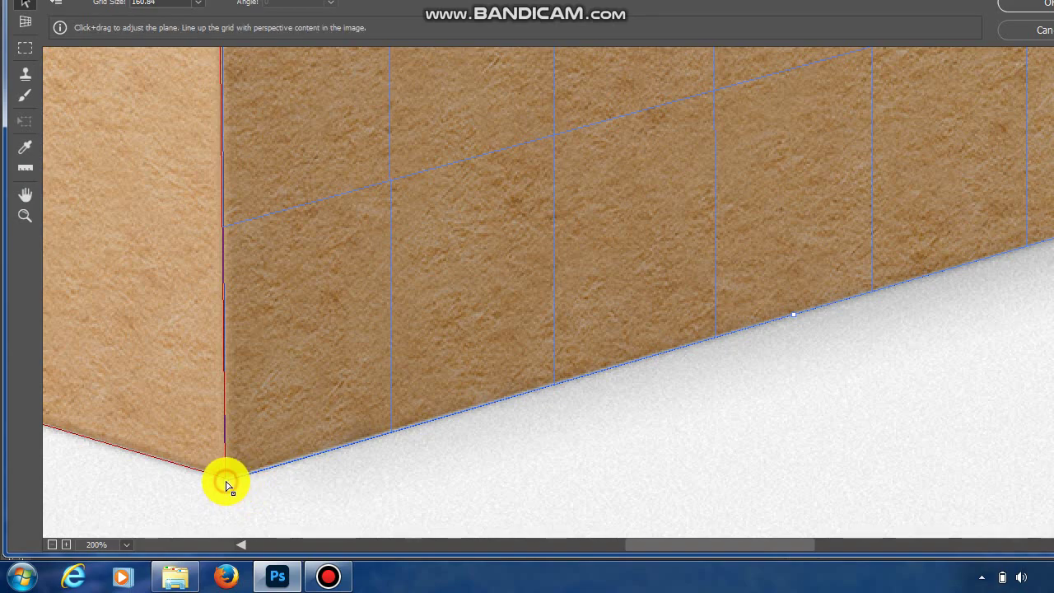
{"action": "left_click_drag", "start_coordinate": [227, 486], "coordinate": [227, 484]}
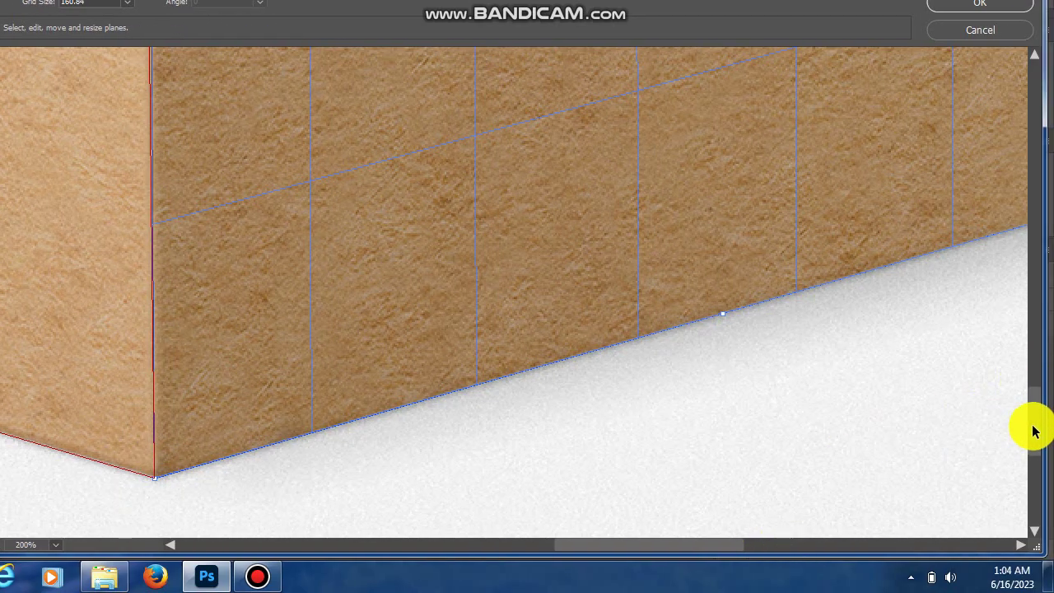
Move the right-face plane's top corner onto the box's front top corner.
{"action": "left_click_drag", "start_coordinate": [1034, 433], "coordinate": [996, 356]}
{"action": "scroll", "coordinate": [952, 275], "scroll_direction": "down", "scroll_amount": 3}
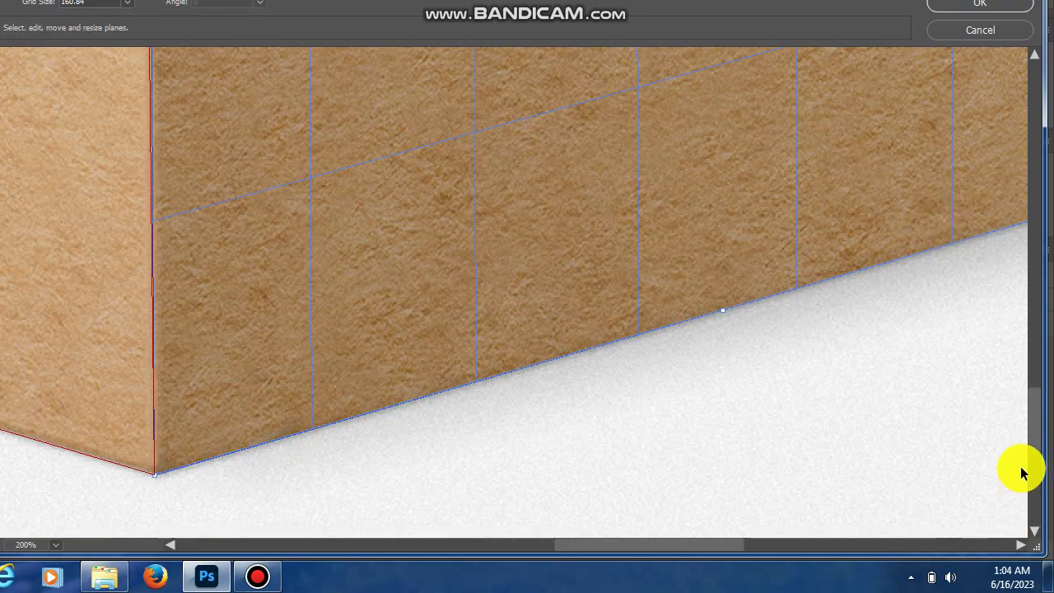
{"action": "left_click_drag", "start_coordinate": [1030, 425], "coordinate": [1011, 344]}
{"action": "scroll", "coordinate": [990, 289], "scroll_direction": "up", "scroll_amount": 5}
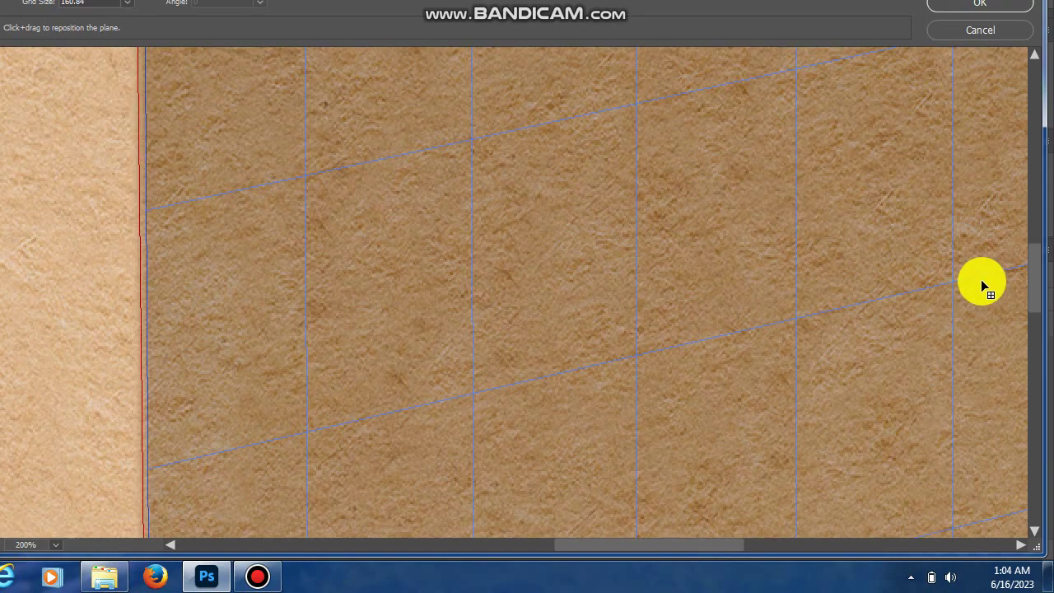
{"action": "scroll", "coordinate": [962, 234], "scroll_direction": "up", "scroll_amount": 1}
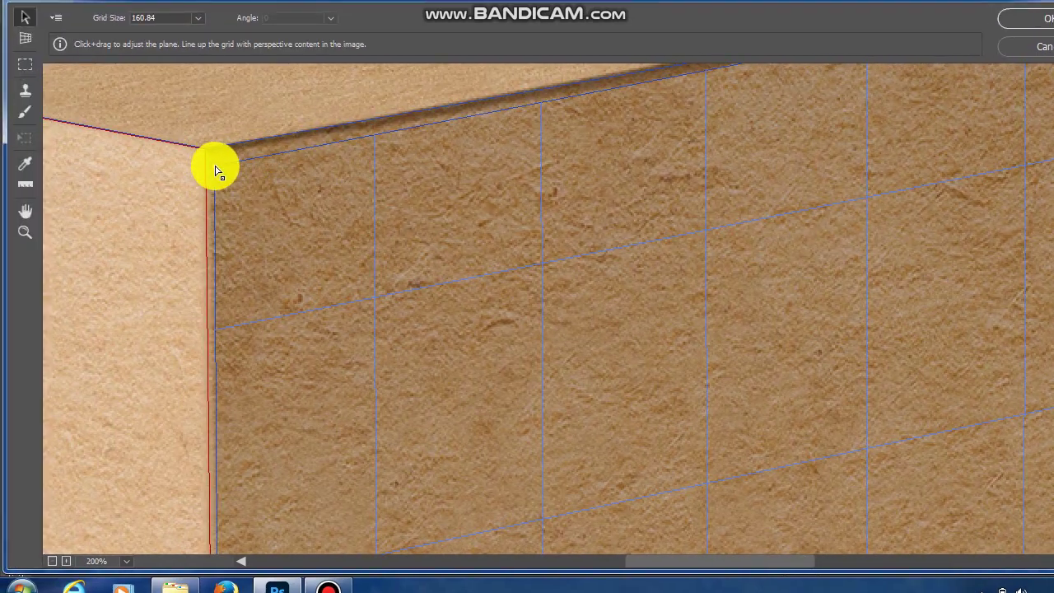
{"action": "left_click_drag", "start_coordinate": [216, 170], "coordinate": [207, 155]}
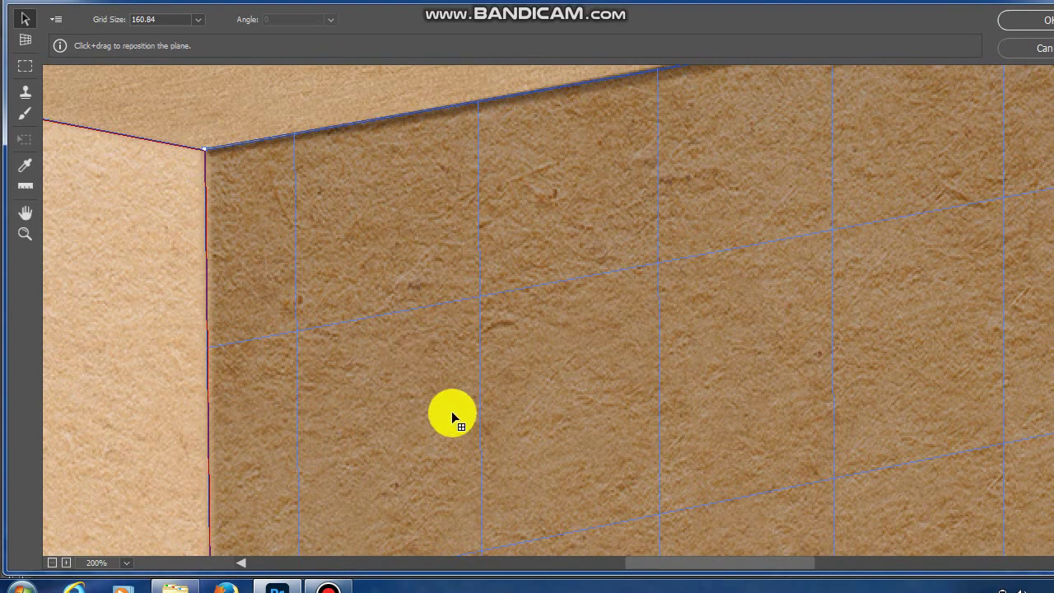
{"action": "scroll", "coordinate": [1021, 247], "scroll_direction": "up", "scroll_amount": 1}
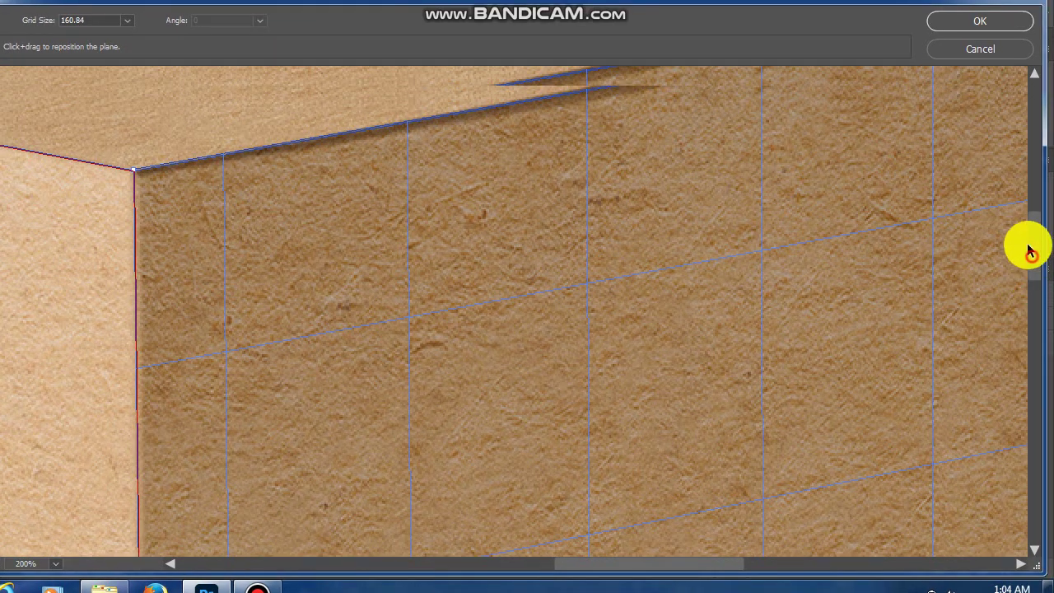
{"action": "scroll", "coordinate": [1018, 235], "scroll_direction": "up", "scroll_amount": 4}
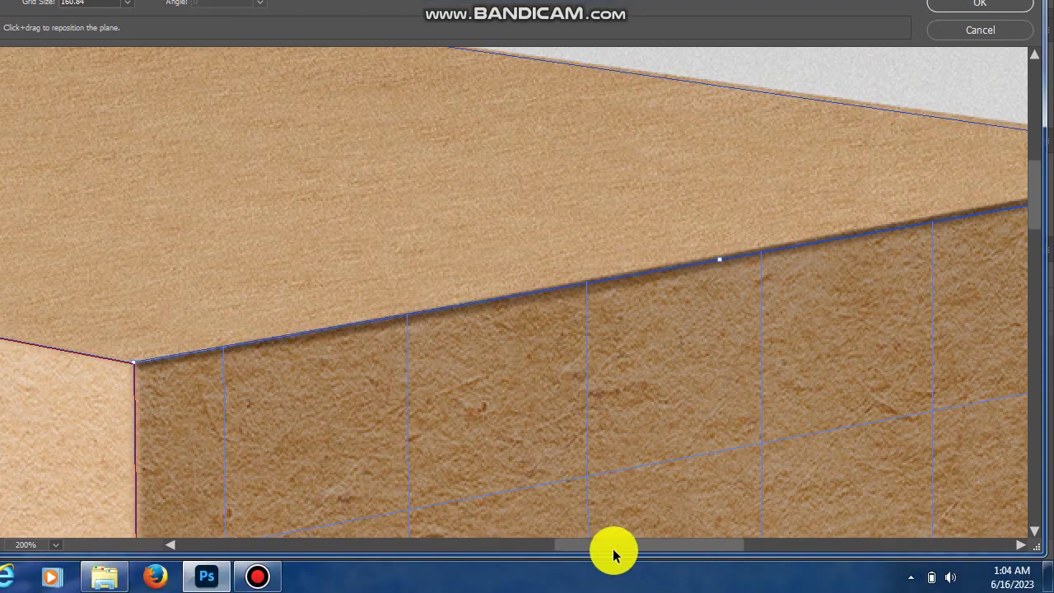
Select the top plane and move its right corner onto the box's top-right corner.
{"action": "left_click_drag", "start_coordinate": [613, 545], "coordinate": [674, 540]}
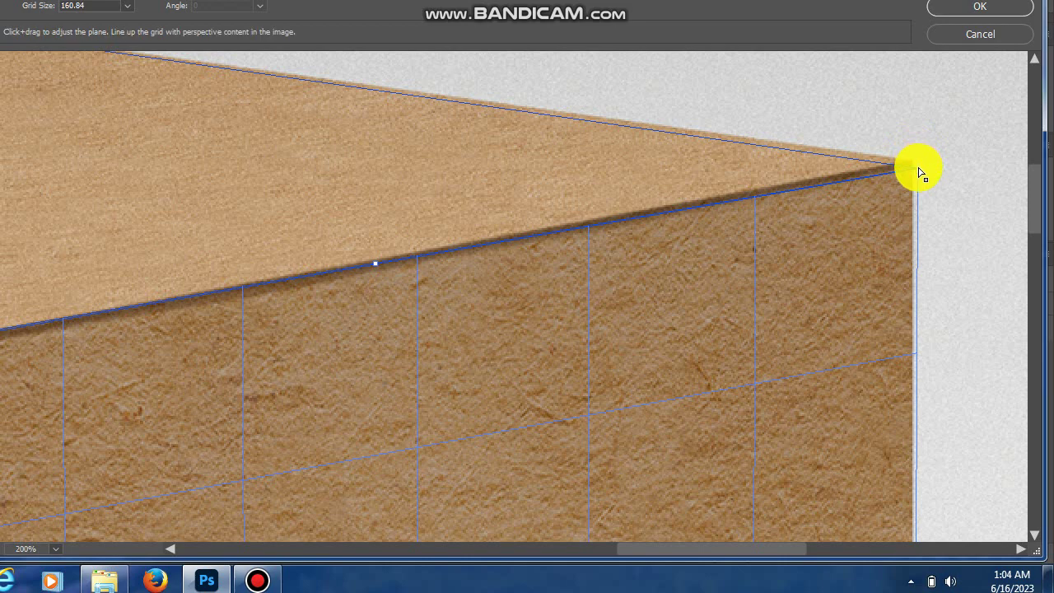
{"action": "left_click_drag", "start_coordinate": [919, 165], "coordinate": [912, 165]}
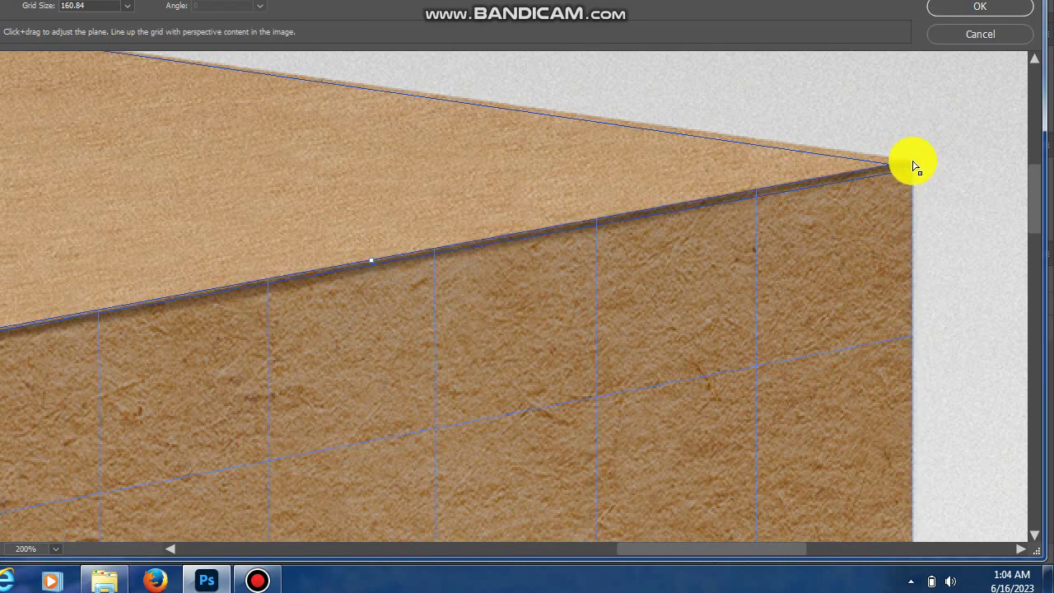
{"action": "left_click", "coordinate": [882, 161]}
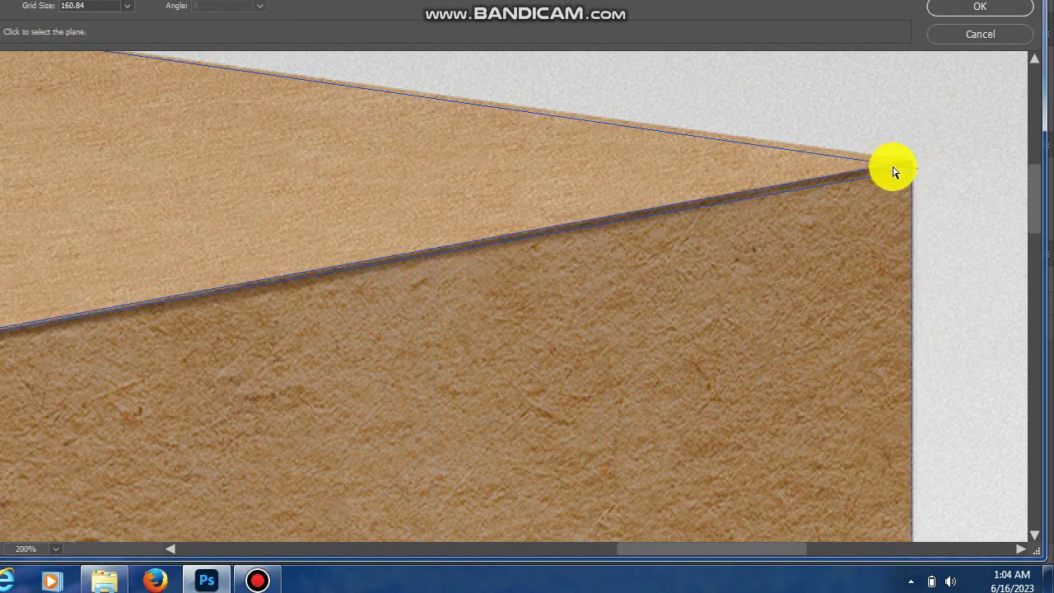
{"action": "left_click", "coordinate": [896, 170]}
{"action": "left_click", "coordinate": [852, 156]}
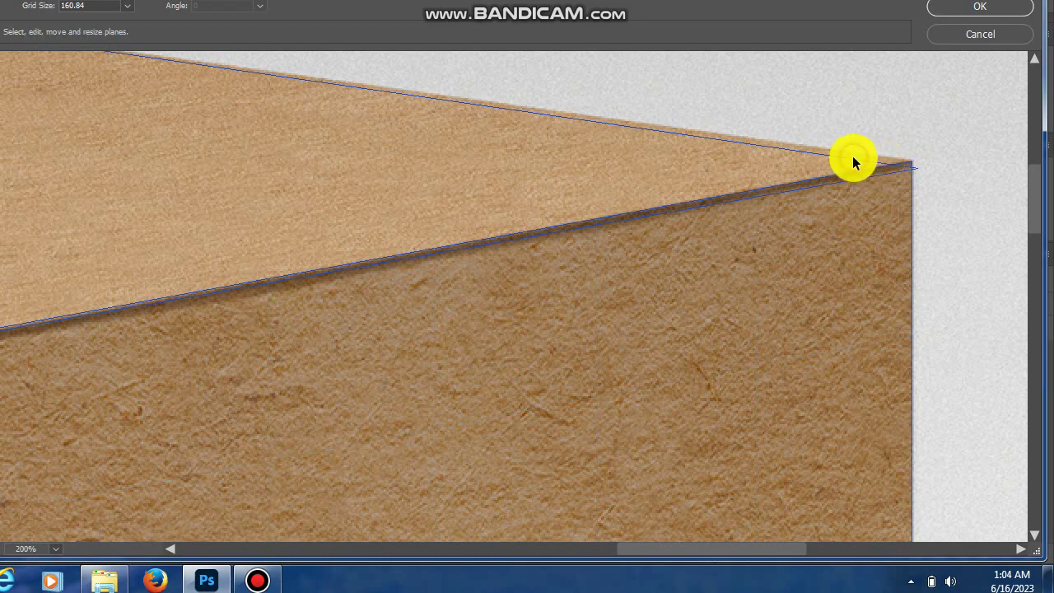
{"action": "left_click", "coordinate": [613, 157]}
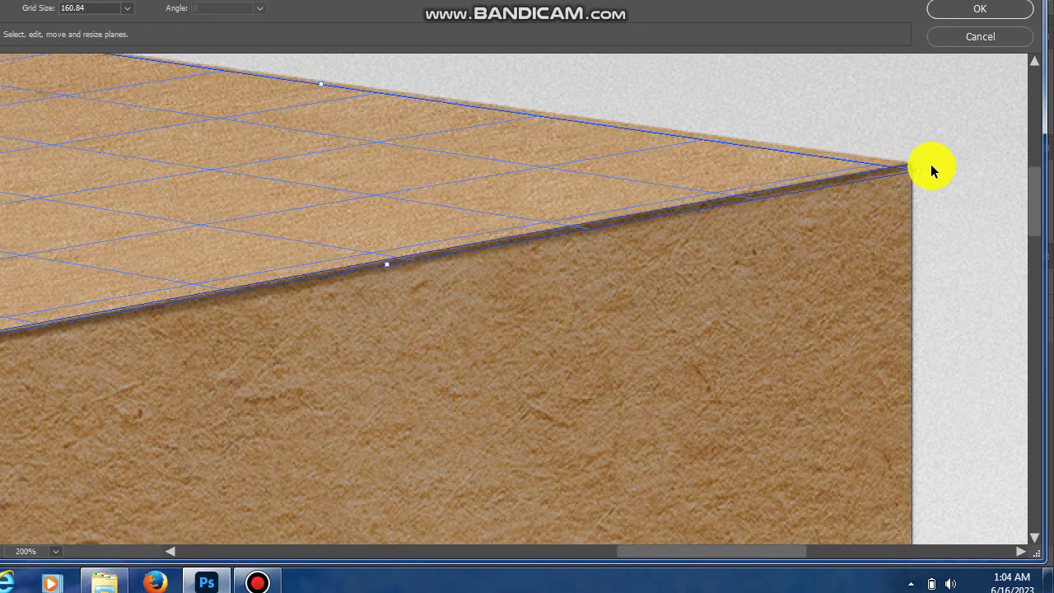
{"action": "left_click_drag", "start_coordinate": [919, 174], "coordinate": [912, 168]}
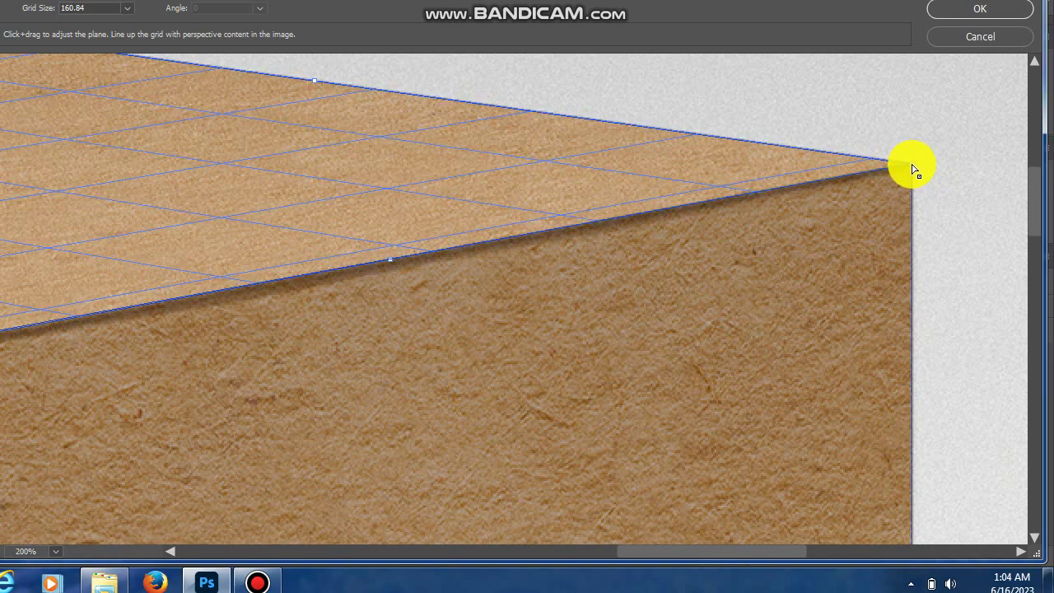
Align the top plane's far back and near left corners with the box's top edges.
{"action": "scroll", "coordinate": [1034, 214], "scroll_direction": "up", "scroll_amount": 2}
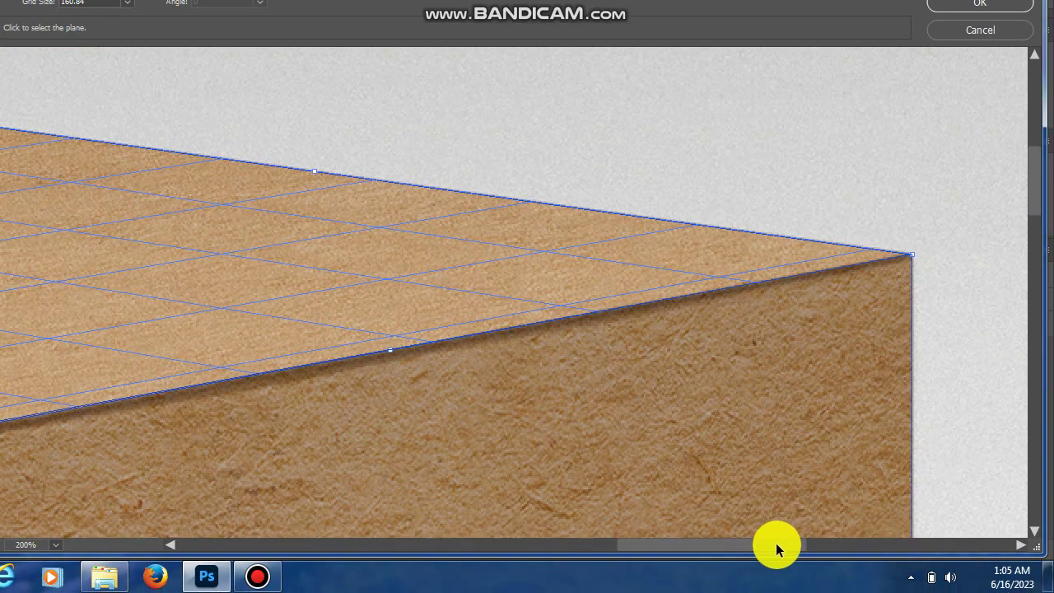
{"action": "mouse_move", "coordinate": [775, 551]}
{"action": "left_mouse_down"}
{"action": "mouse_move", "coordinate": [728, 557]}
{"action": "mouse_move", "coordinate": [629, 536]}
{"action": "left_mouse_up"}
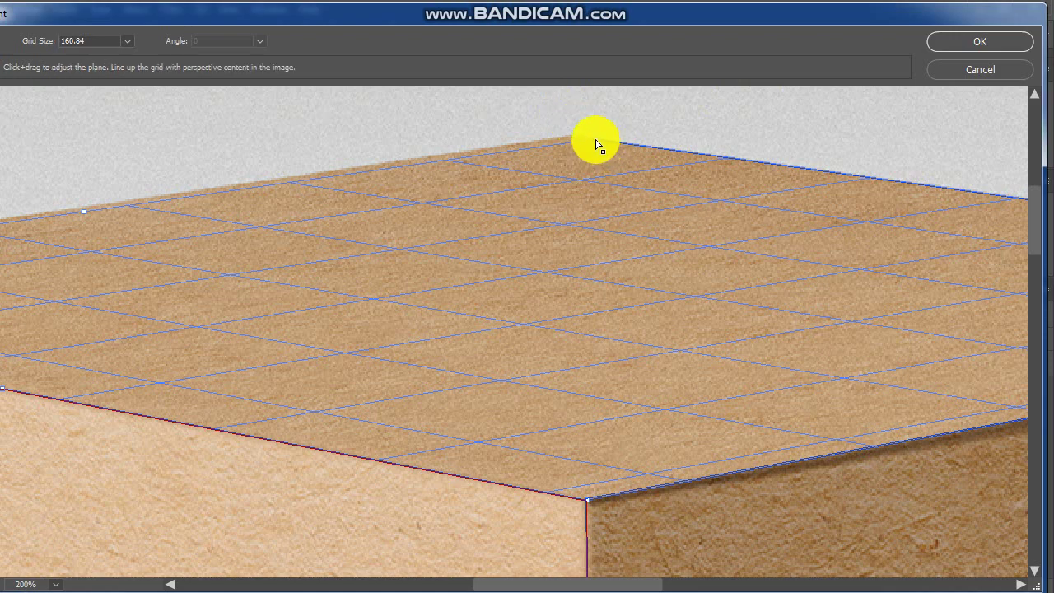
{"action": "left_click_drag", "start_coordinate": [598, 145], "coordinate": [576, 142]}
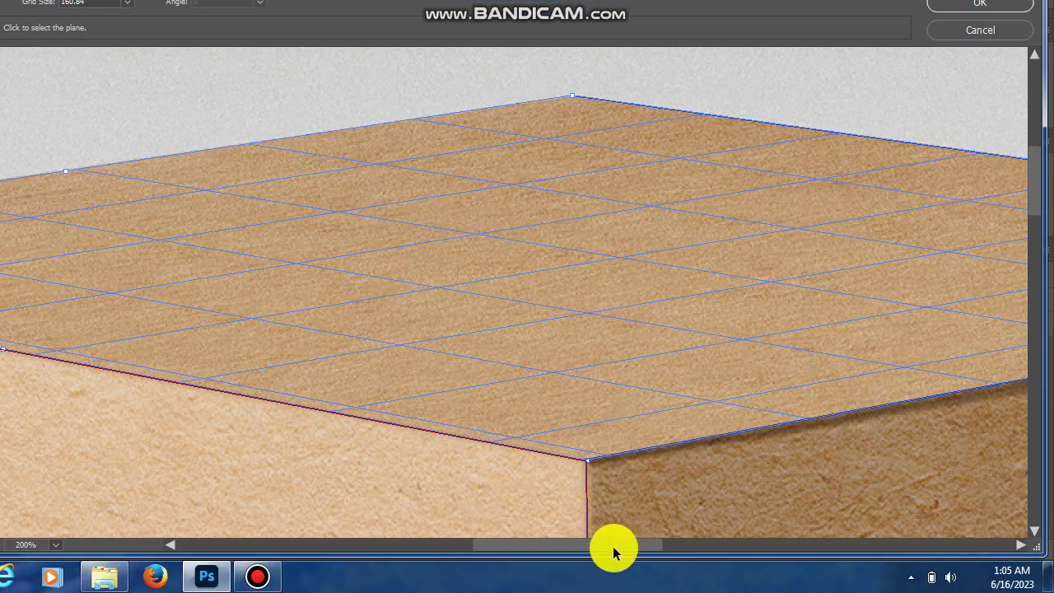
{"action": "left_click_drag", "start_coordinate": [613, 546], "coordinate": [524, 535]}
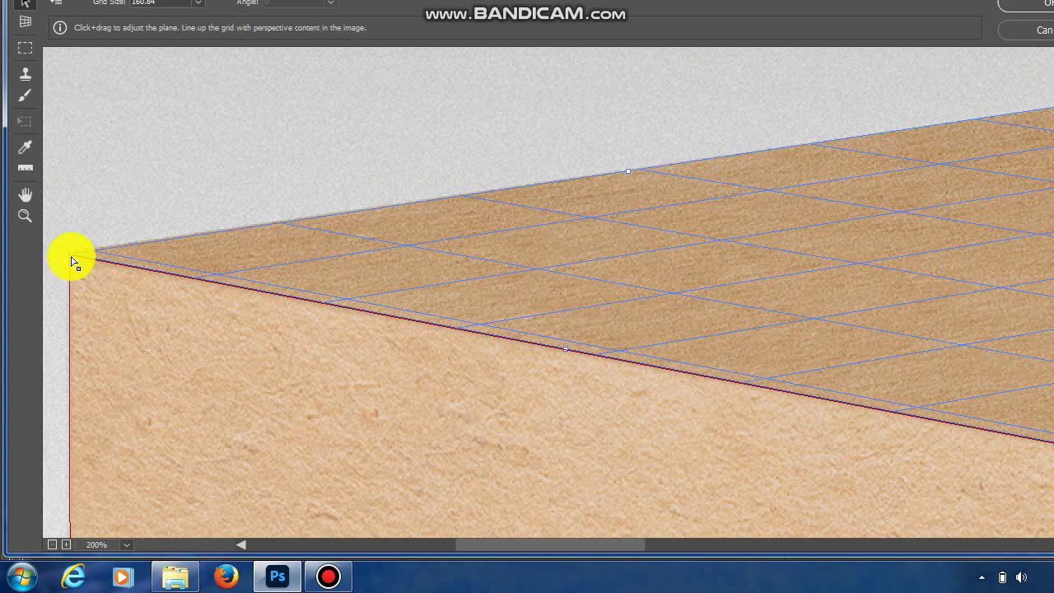
{"action": "left_click_drag", "start_coordinate": [74, 254], "coordinate": [74, 262]}
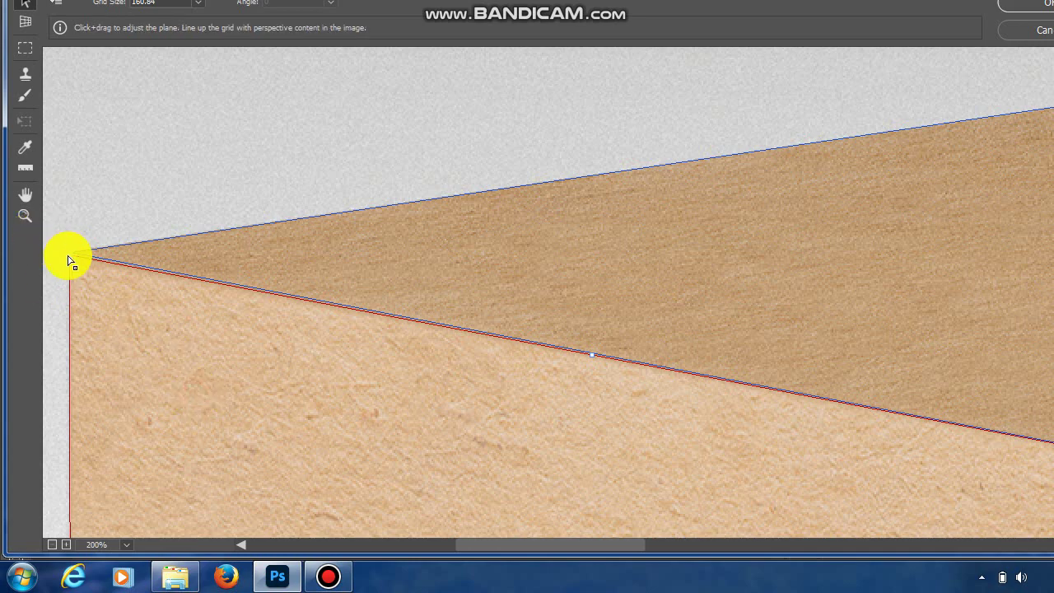
{"action": "left_click_drag", "start_coordinate": [72, 260], "coordinate": [73, 260]}
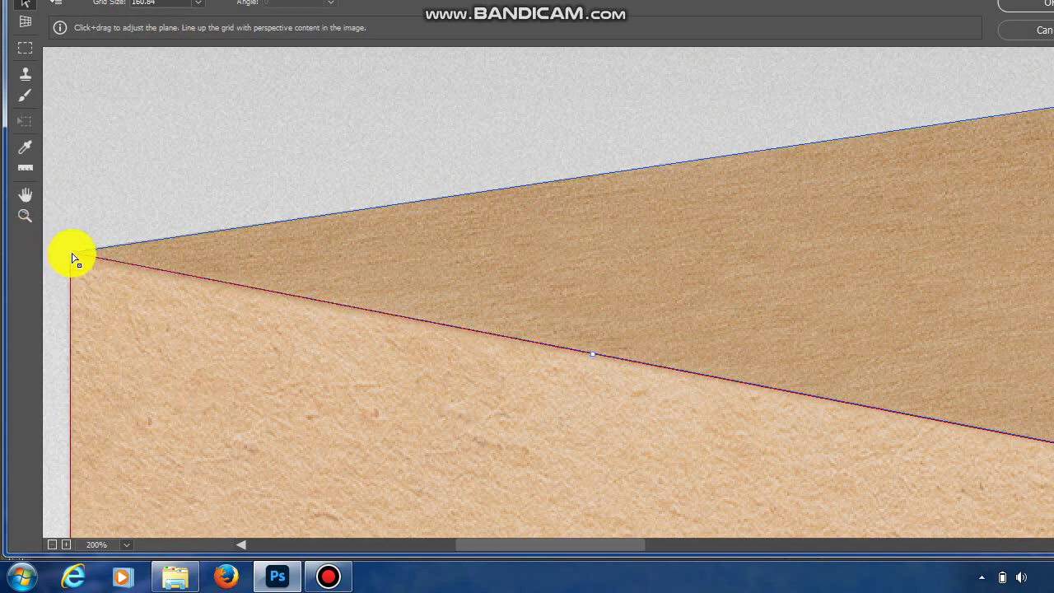
Paste the bouquet, shrink it with Ctrl+T, and drag it onto the top-face plane.
{"action": "key", "text": "ctrl+minus"}
{"action": "key", "text": "ctrl+minus"}
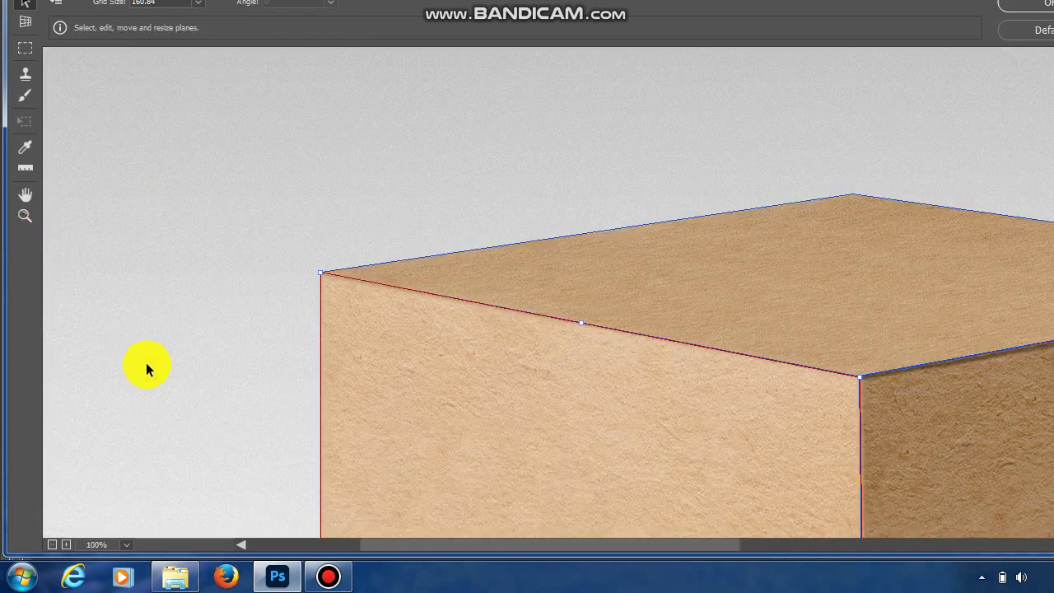
{"action": "key", "text": "ctrl+minus"}
{"action": "key", "text": "ctrl+minus"}
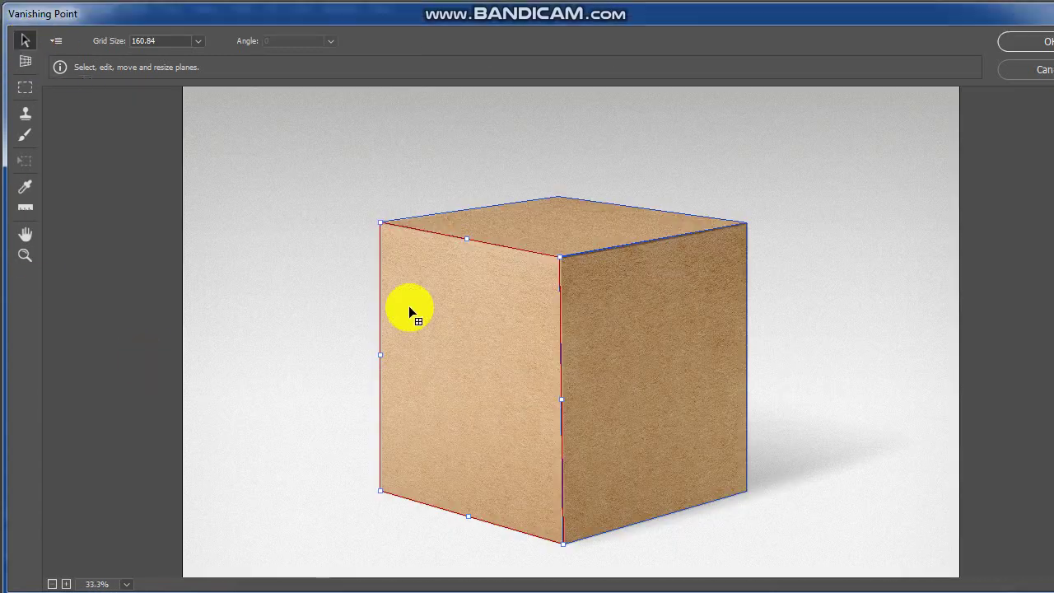
{"action": "key", "text": "alt"}
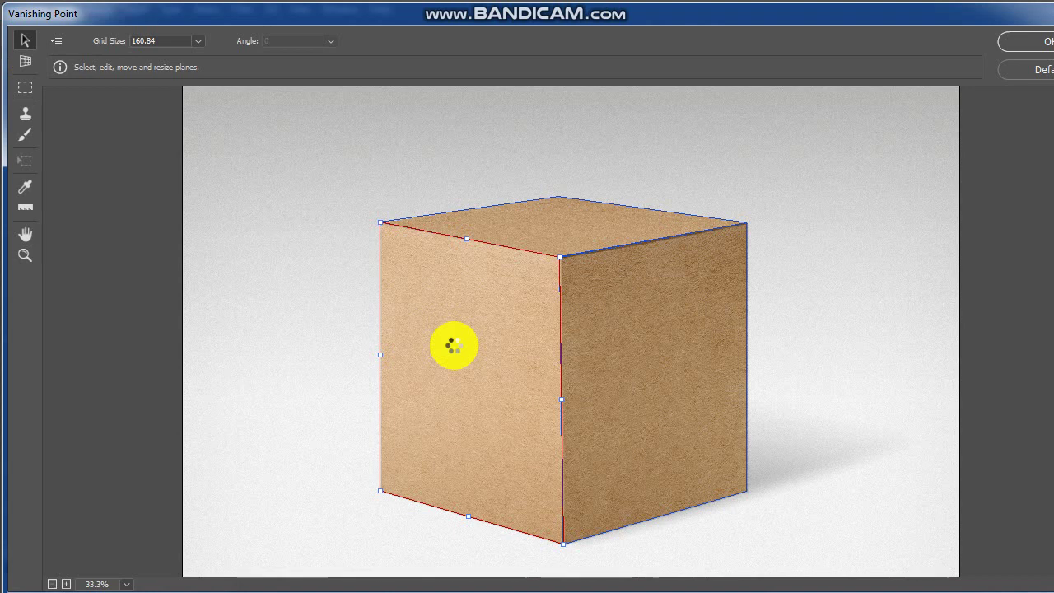
{"action": "key", "text": "ctrl+v"}
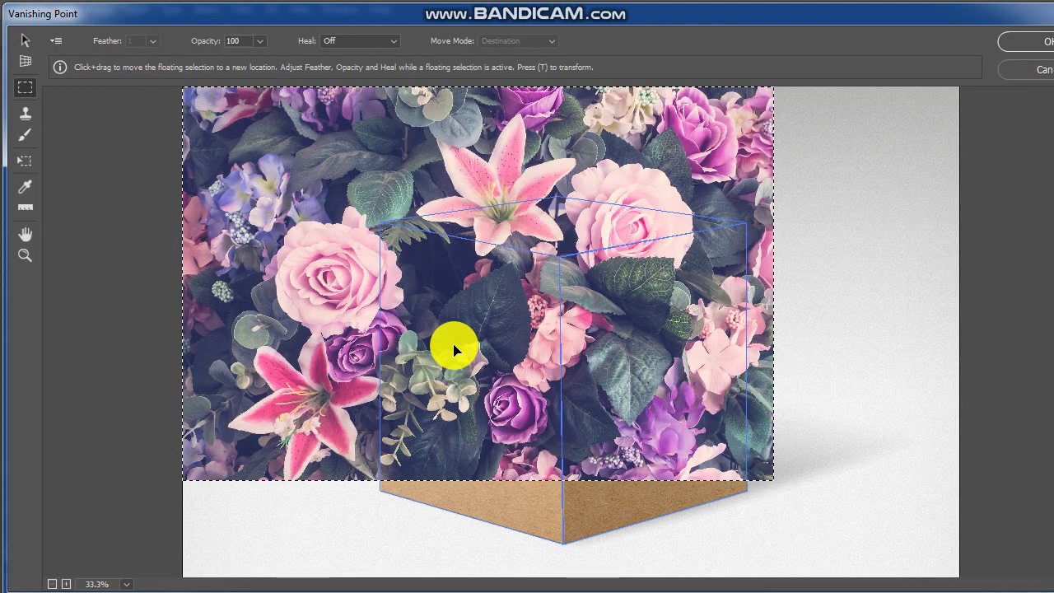
{"action": "key", "text": "alt"}
{"action": "key", "text": "ctrl+t"}
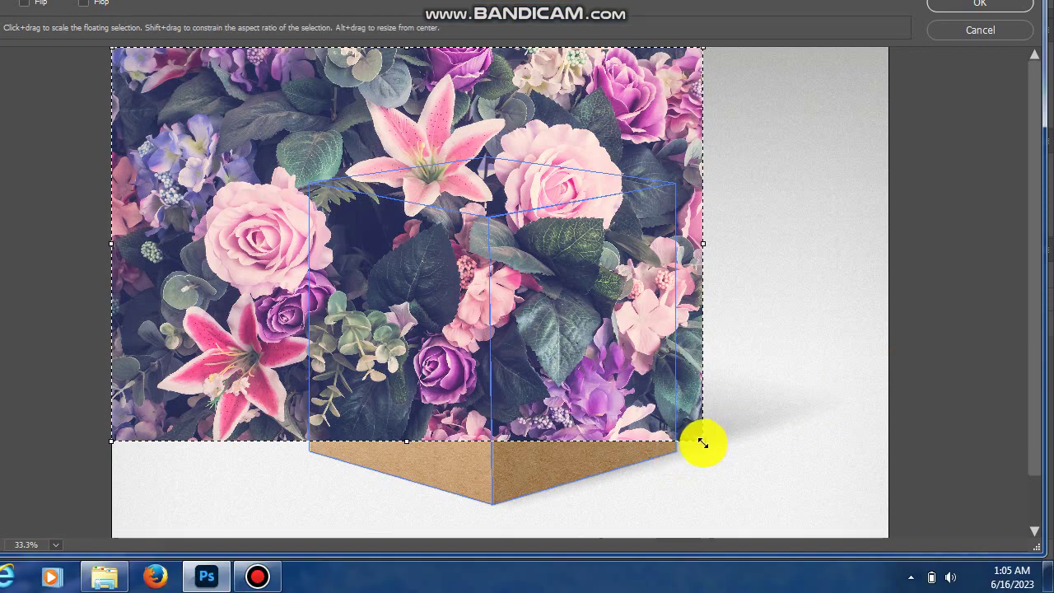
{"action": "left_click_drag", "start_coordinate": [702, 443], "coordinate": [396, 225]}
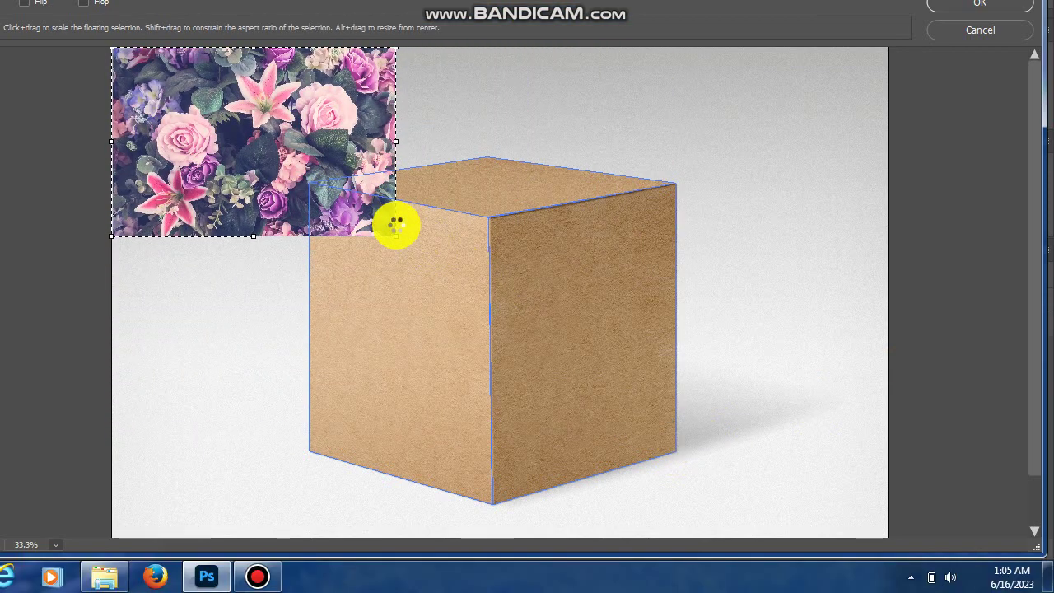
{"action": "mouse_move", "coordinate": [266, 148]}
{"action": "left_mouse_down"}
{"action": "mouse_move", "coordinate": [466, 181]}
{"action": "mouse_move", "coordinate": [504, 216]}
{"action": "left_mouse_up"}
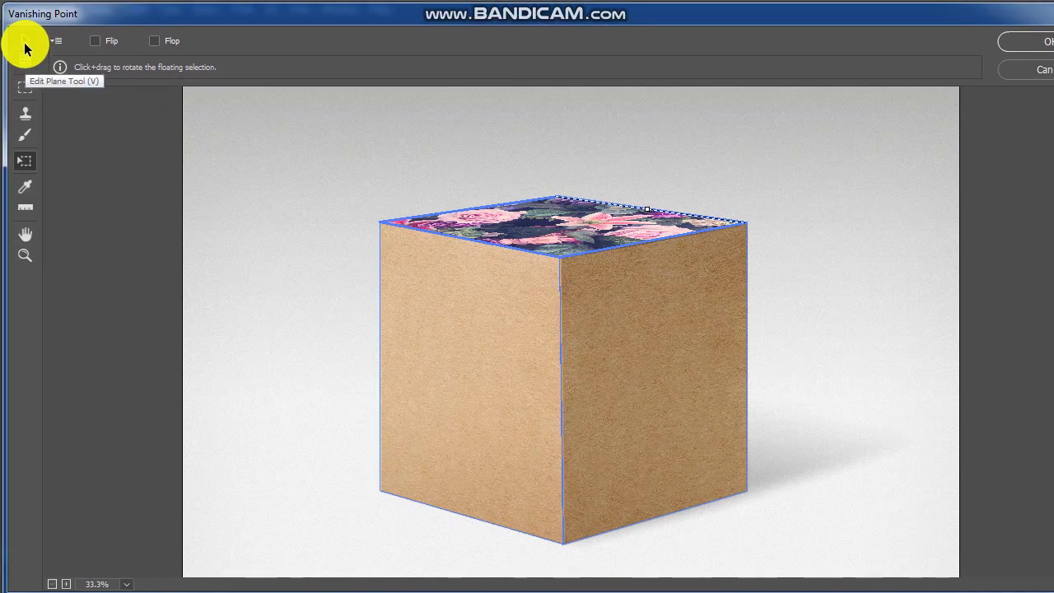
{"action": "left_click", "coordinate": [23, 41]}
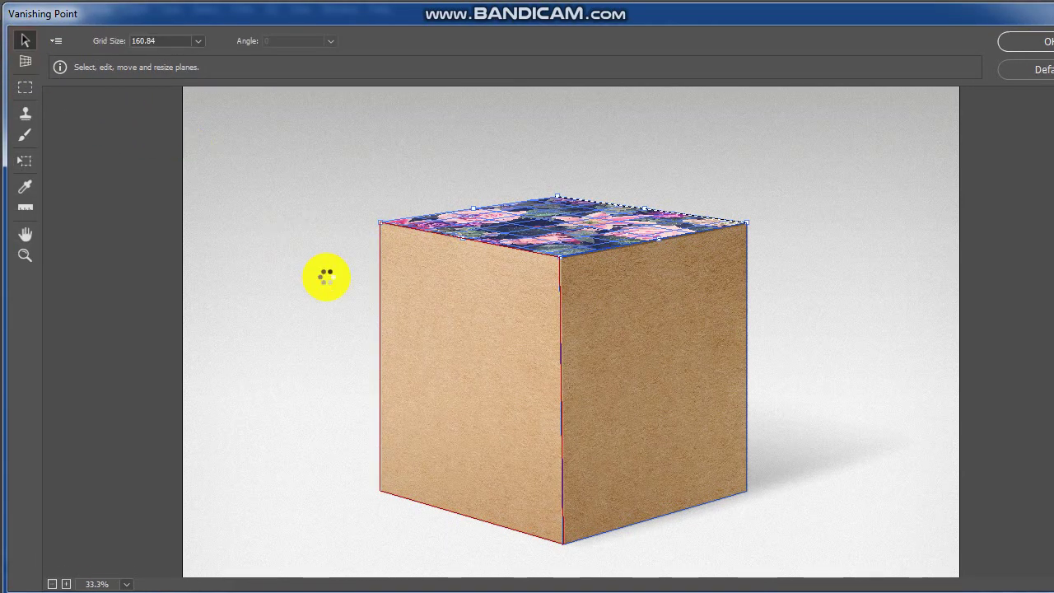
Paste another bouquet copy, scale it down, and drag it onto the left-face plane.
{"action": "key", "text": "ctrl+v"}
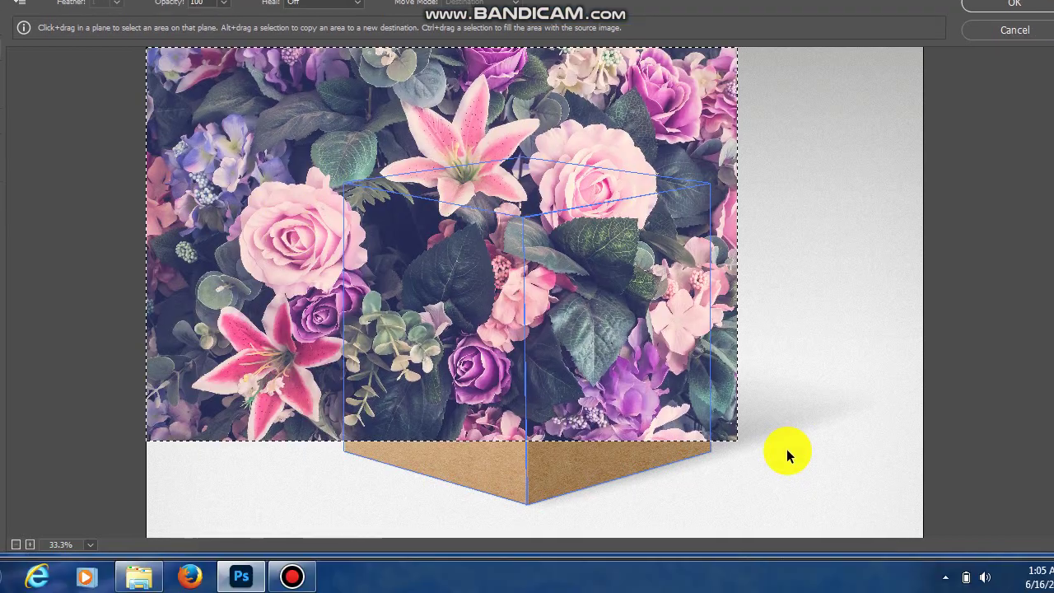
{"action": "key", "text": "t"}
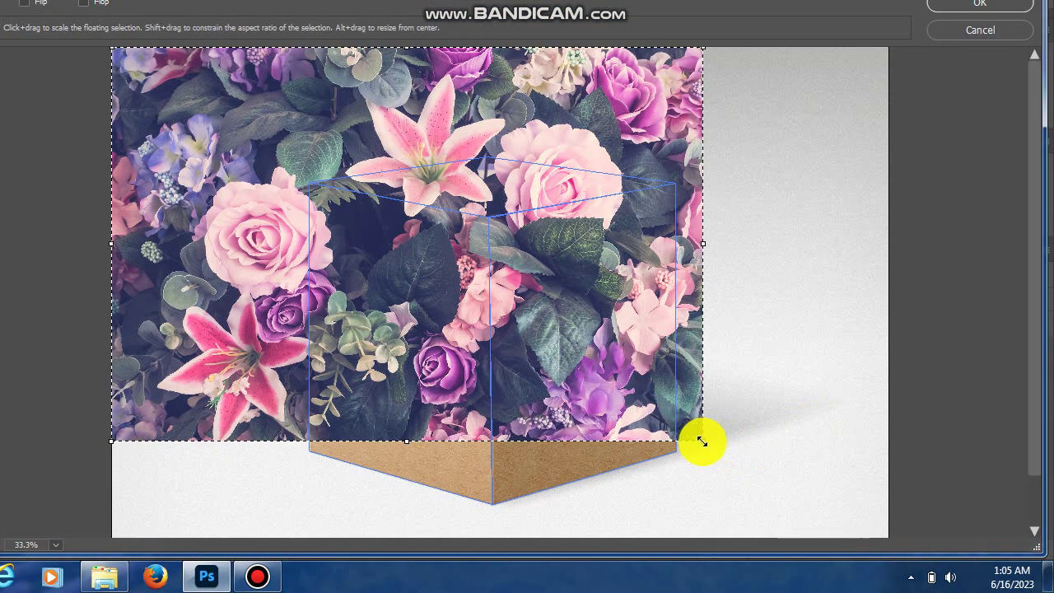
{"action": "left_click_drag", "start_coordinate": [702, 441], "coordinate": [449, 257]}
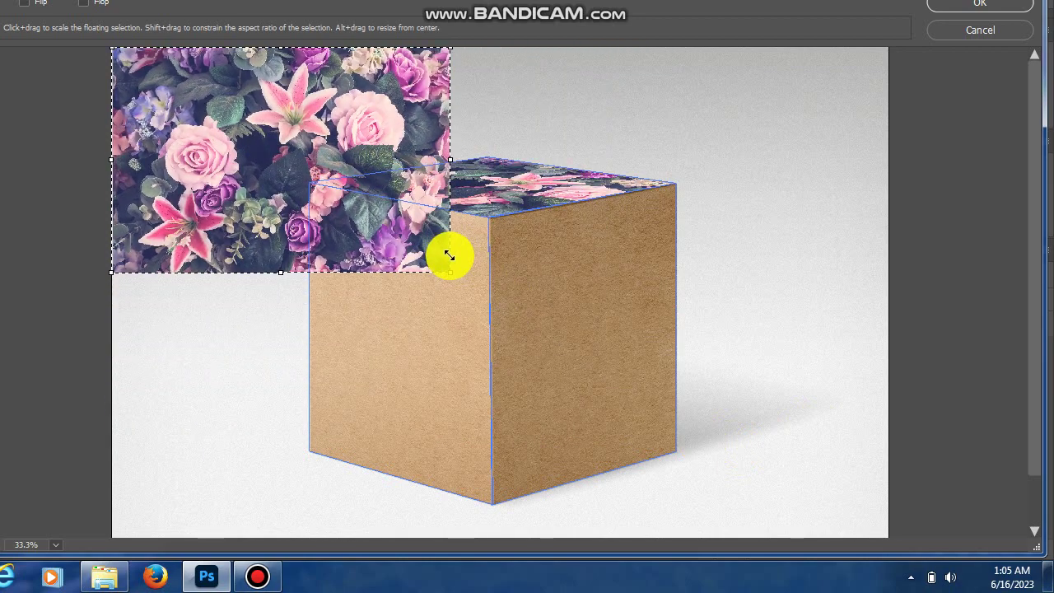
{"action": "mouse_move", "coordinate": [259, 148]}
{"action": "left_mouse_down"}
{"action": "mouse_move", "coordinate": [343, 261]}
{"action": "mouse_move", "coordinate": [343, 277]}
{"action": "left_mouse_up"}
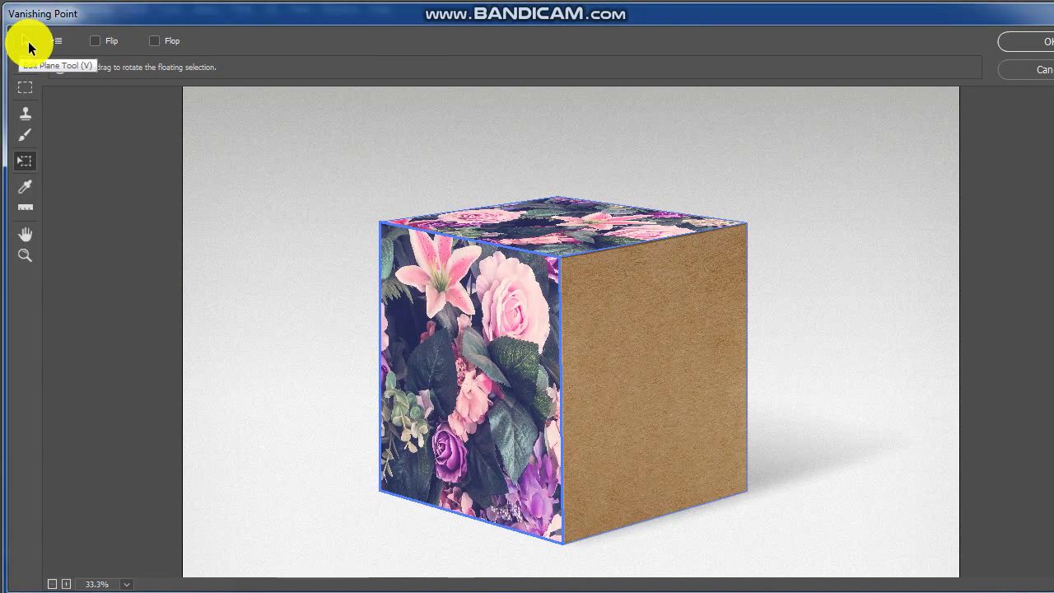
{"action": "left_click", "coordinate": [25, 41]}
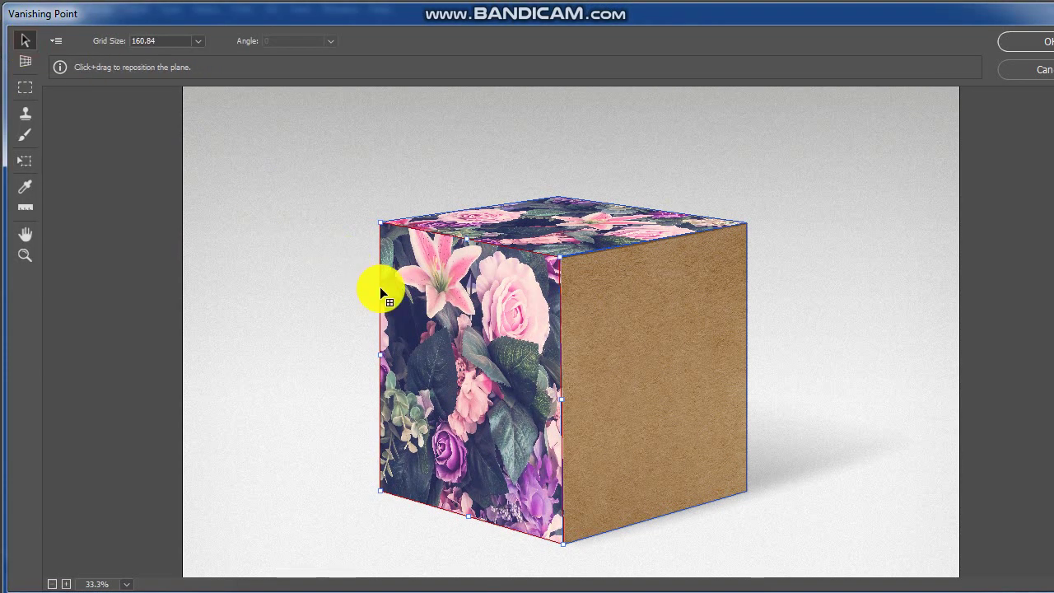
Paste the bouquet photo again, shrink it, and fit it onto the box's right plane.
{"action": "key", "text": "alt"}
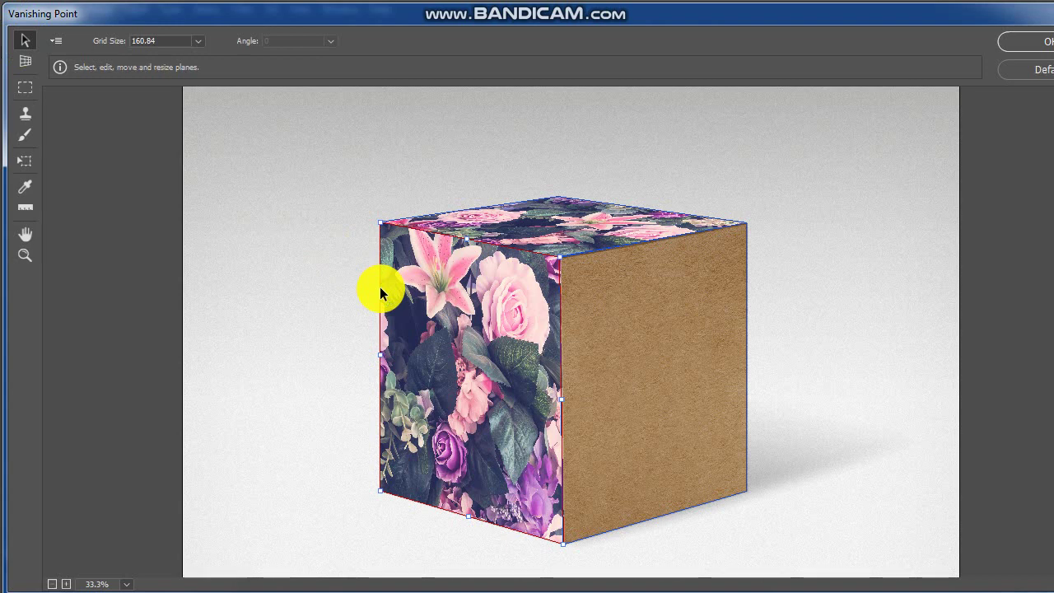
{"action": "key", "text": "ctrl+v"}
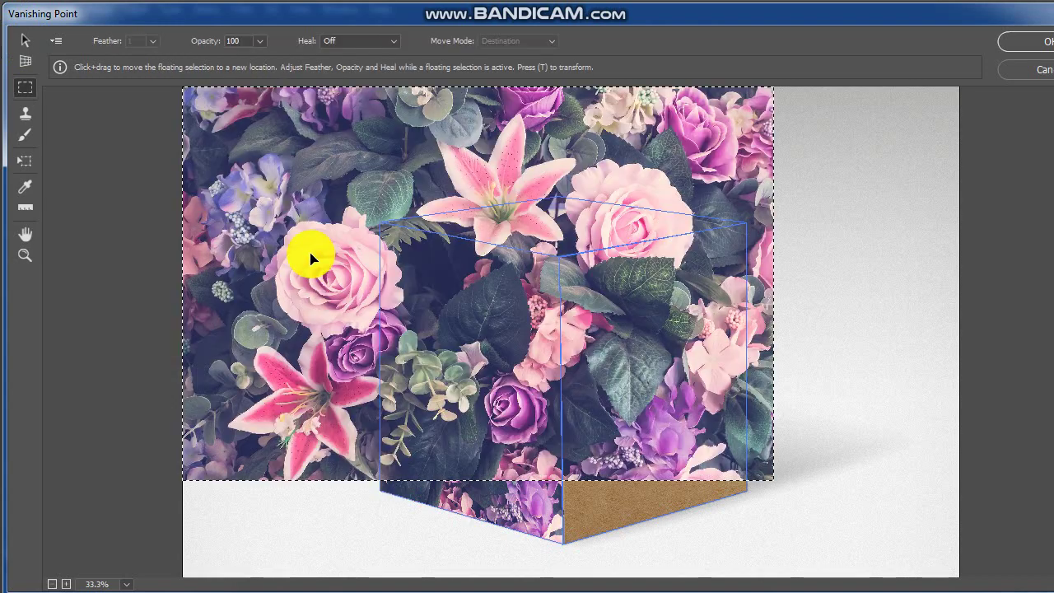
{"action": "key", "text": "t"}
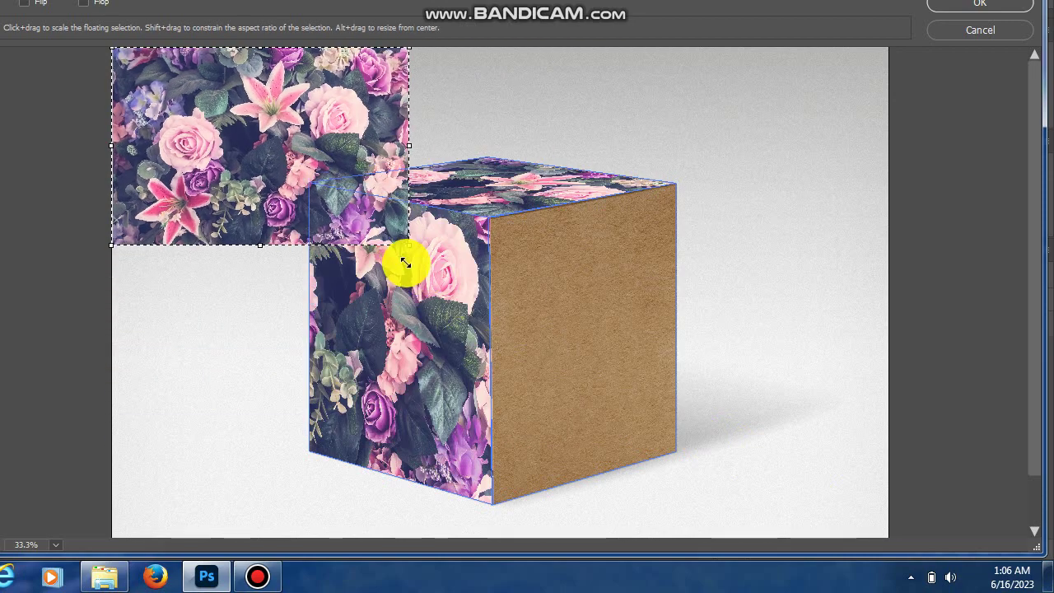
{"action": "left_click_drag", "start_coordinate": [705, 443], "coordinate": [396, 237]}
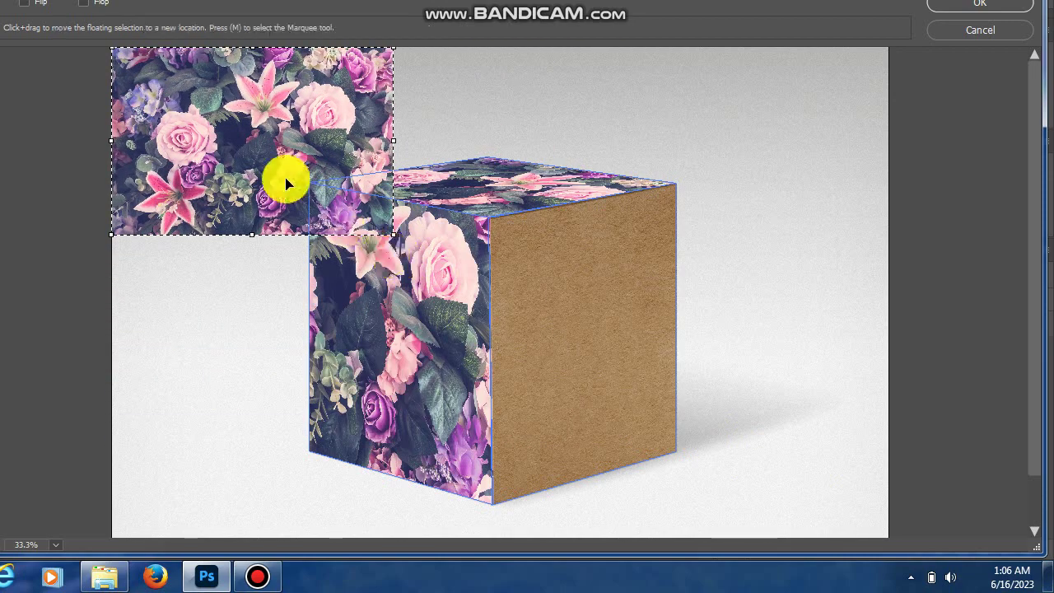
{"action": "mouse_move", "coordinate": [285, 183]}
{"action": "left_mouse_down"}
{"action": "mouse_move", "coordinate": [593, 308]}
{"action": "mouse_move", "coordinate": [600, 354]}
{"action": "left_mouse_up"}
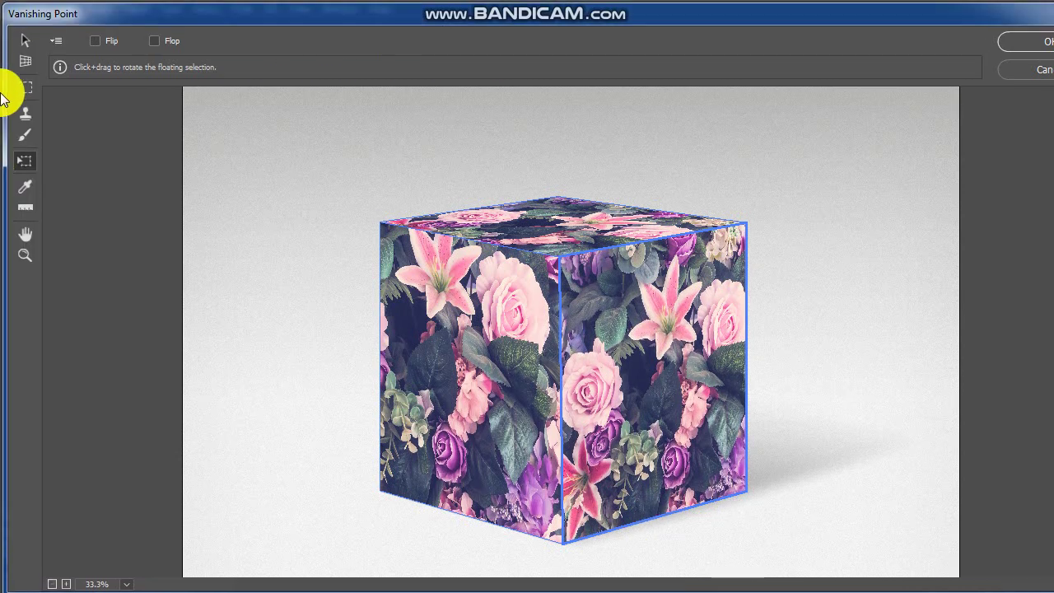
Commit the right-face flowers, apply the Vanishing Point edits, and deselect Layer 1.
{"action": "left_click", "coordinate": [20, 41]}
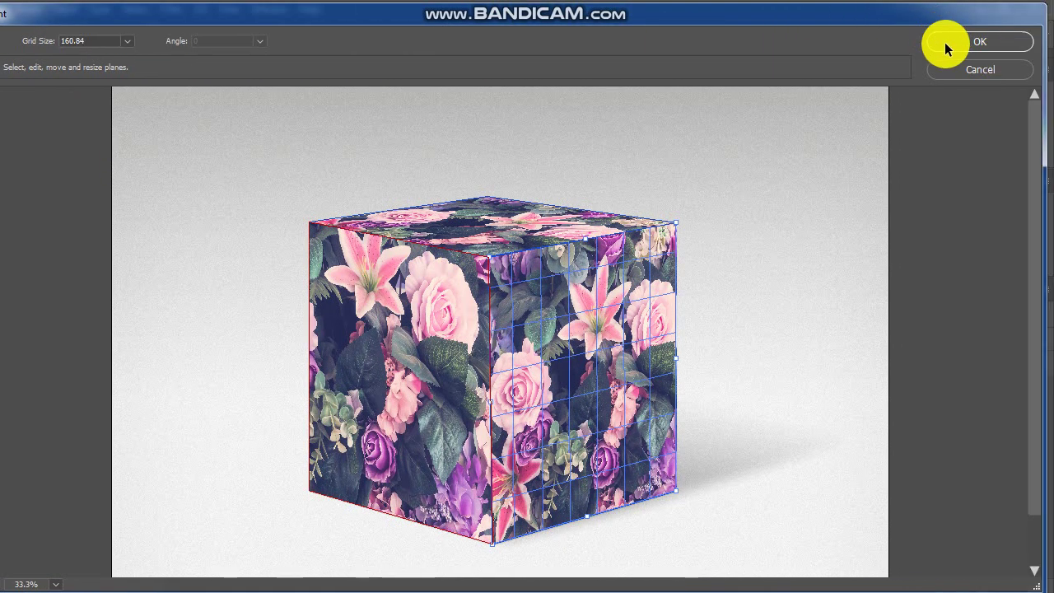
{"action": "left_click", "coordinate": [944, 42]}
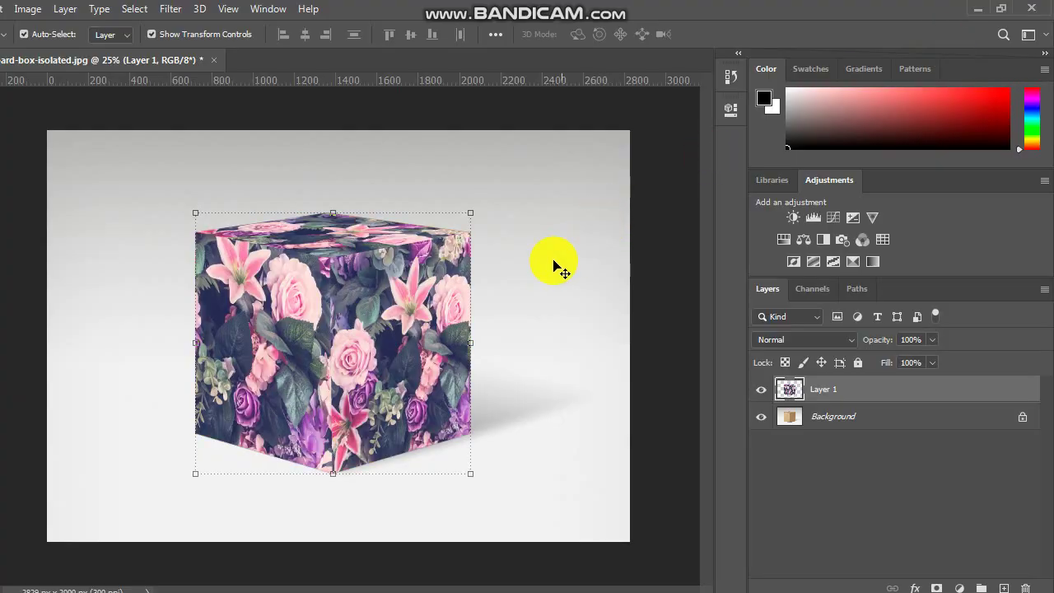
{"action": "left_click", "coordinate": [556, 266]}
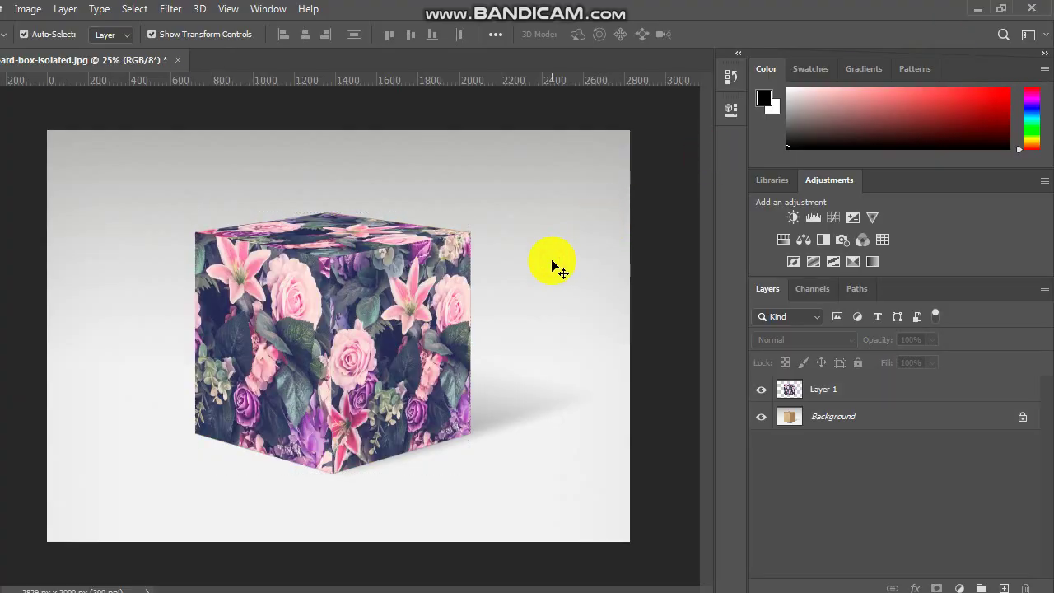